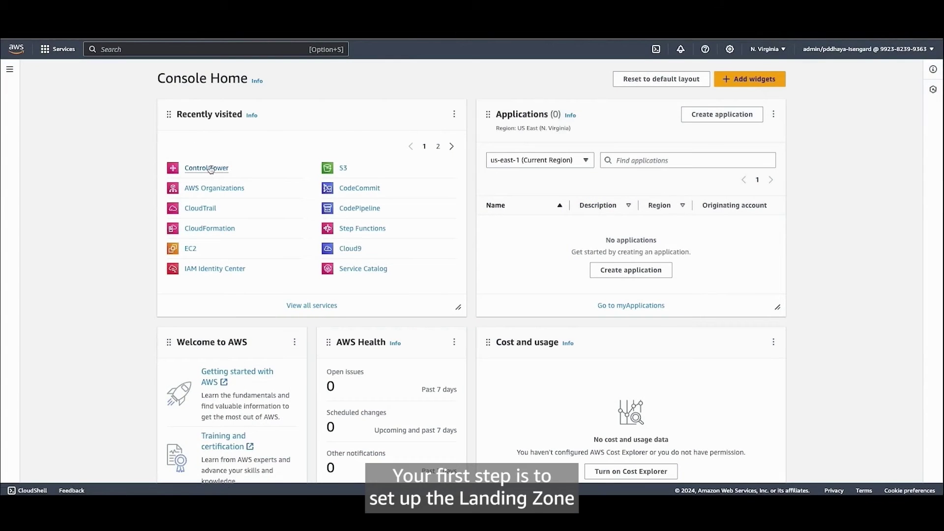
Start the Control Tower landing zone setup with US East home region and Region deny off
click(215, 171)
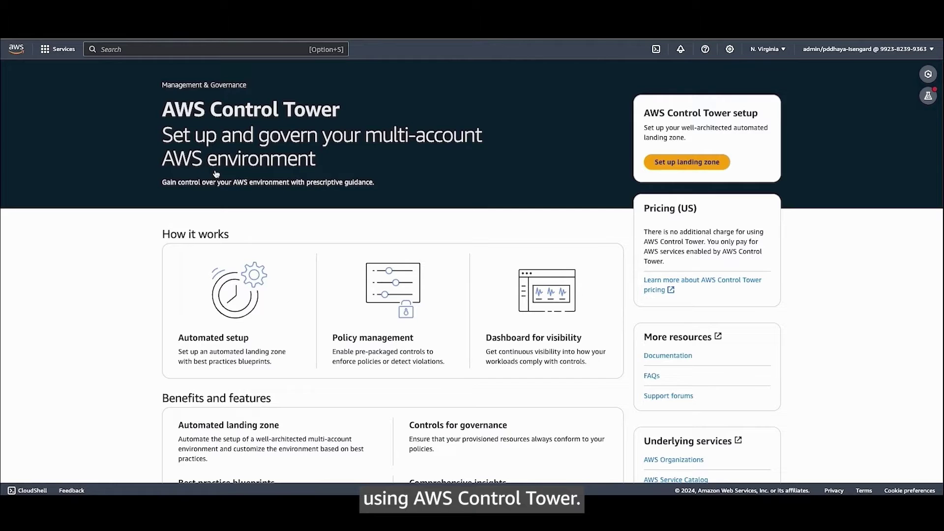
click(650, 165)
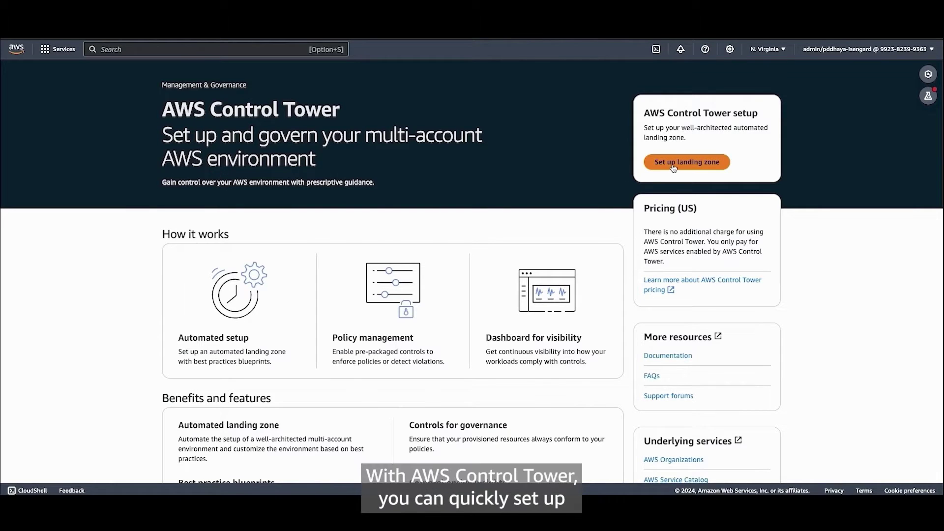
scroll(556, 233, down, 3)
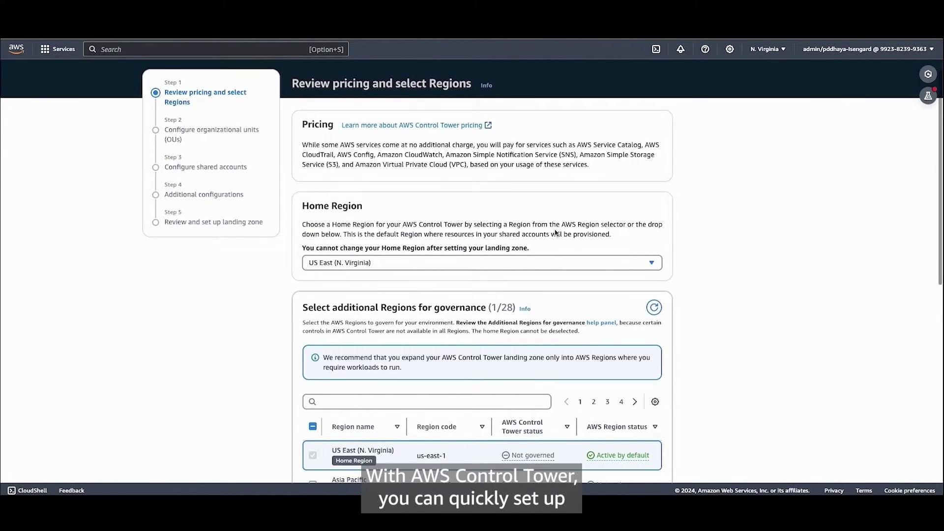
scroll(555, 233, down, 1)
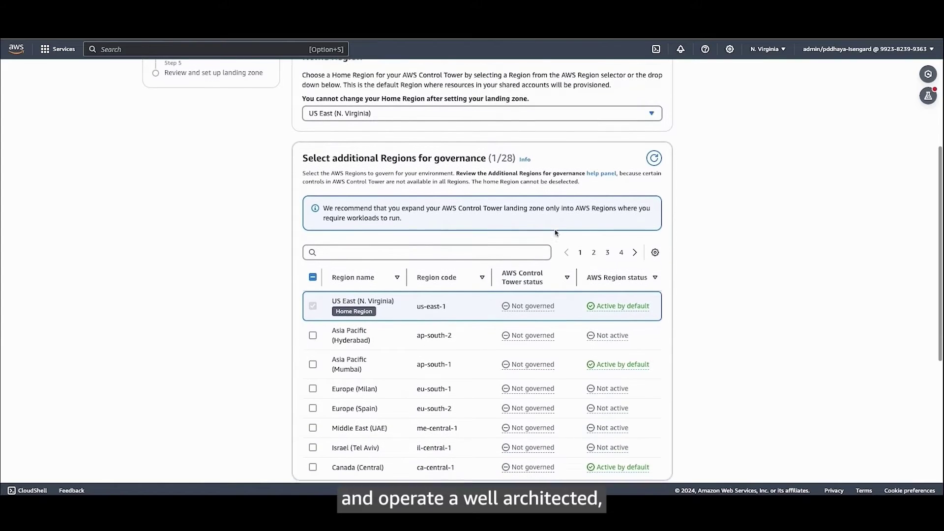
scroll(555, 233, down, 2)
scroll(556, 233, down, 3)
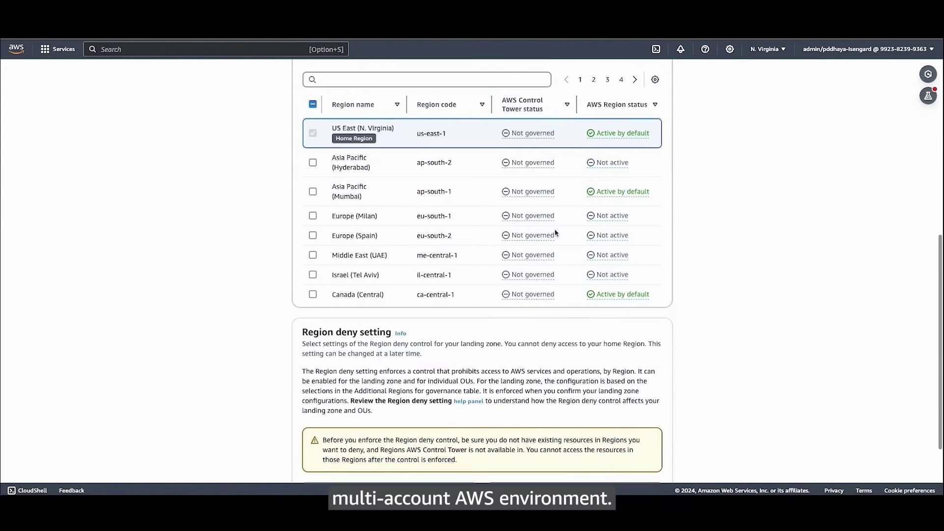
scroll(555, 232, down, 2)
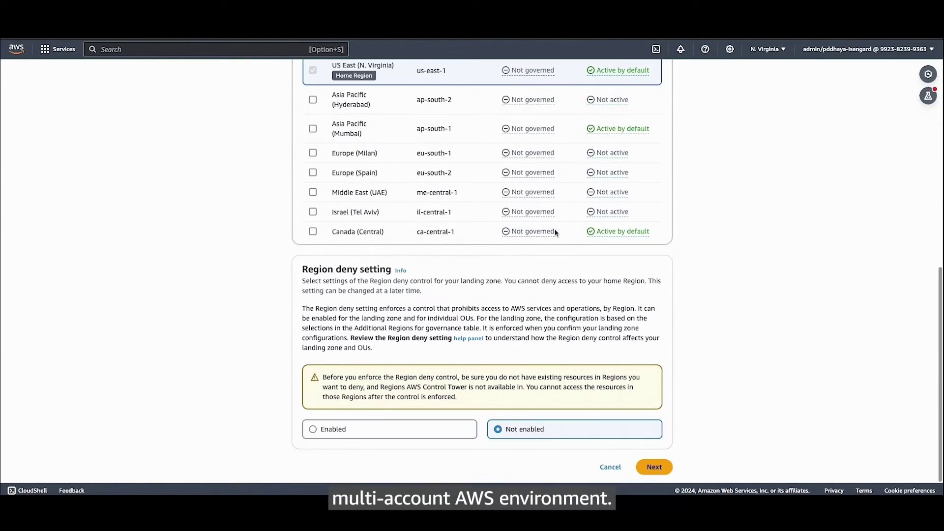
click(654, 466)
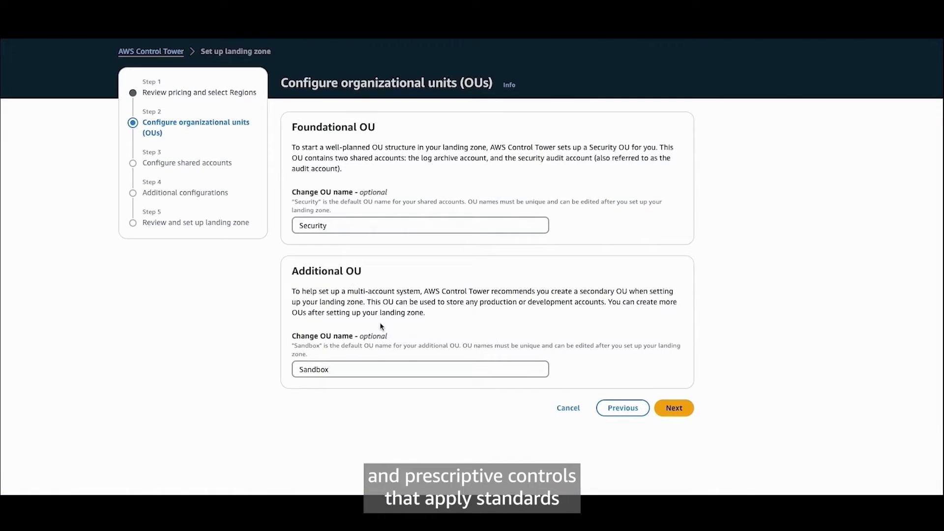
Rename the Sandbox OU to Infrastructure and enter the log archive and audit account details
double_click(362, 368)
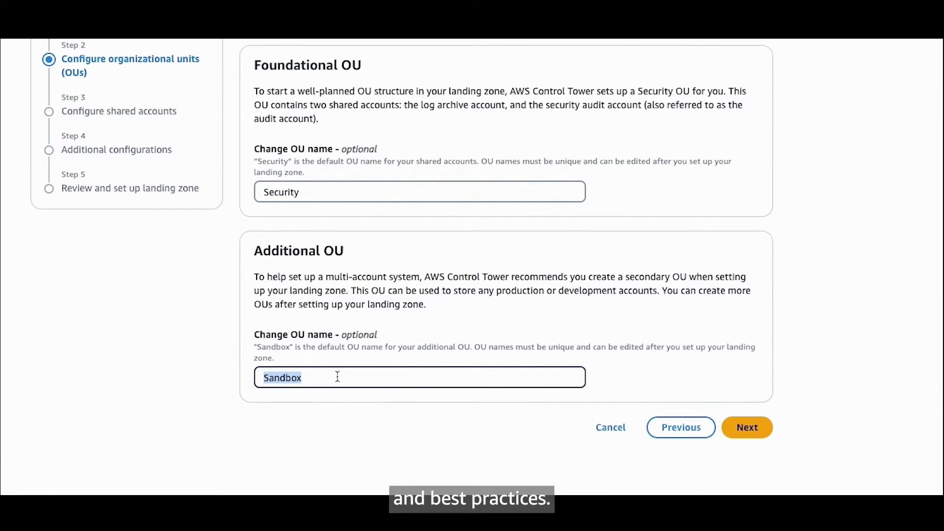
text(Infrastructure)
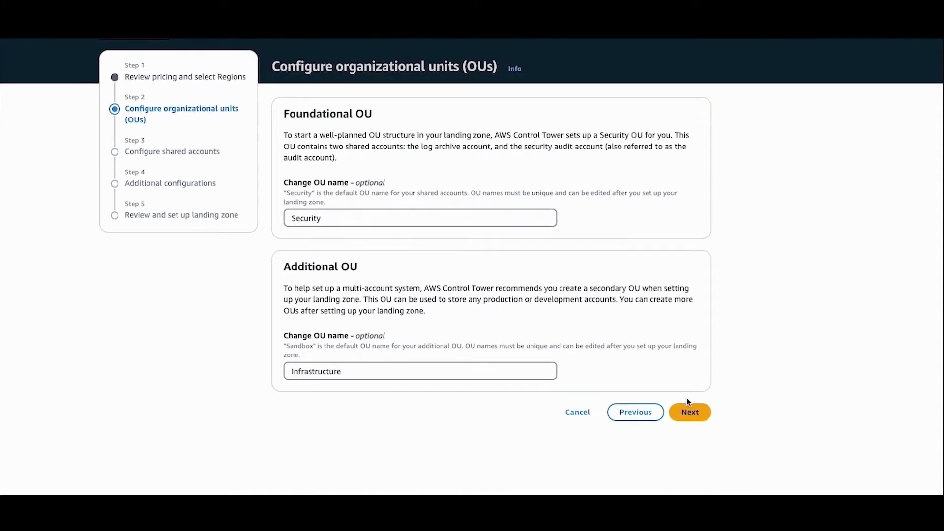
click(654, 407)
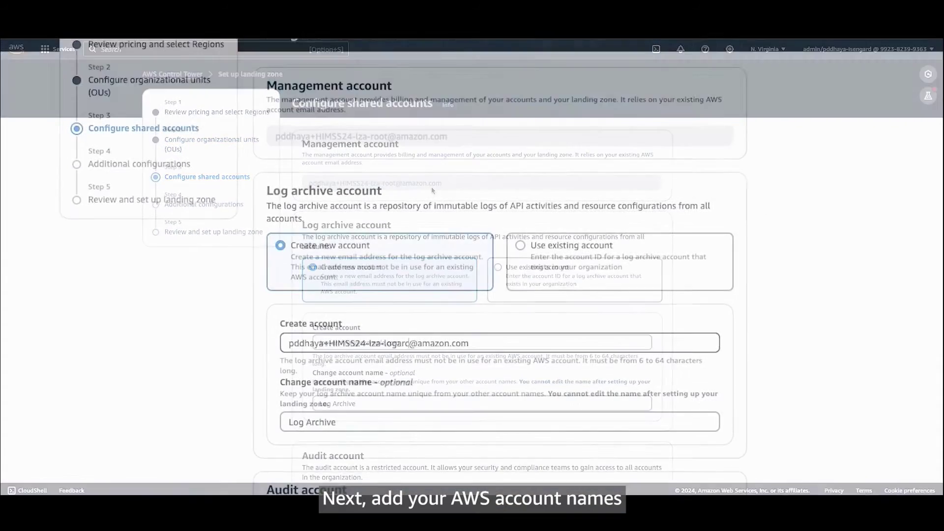
scroll(369, 369, down, 2)
scroll(403, 380, down, 3)
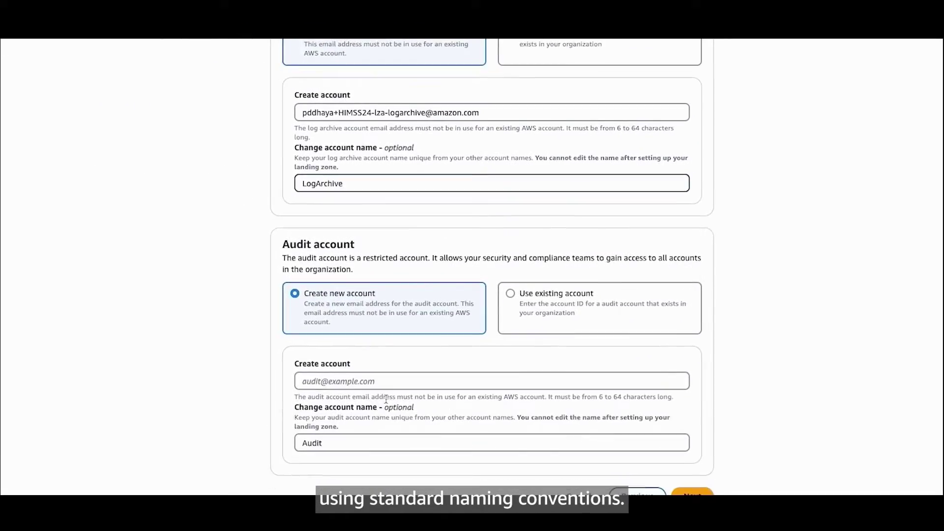
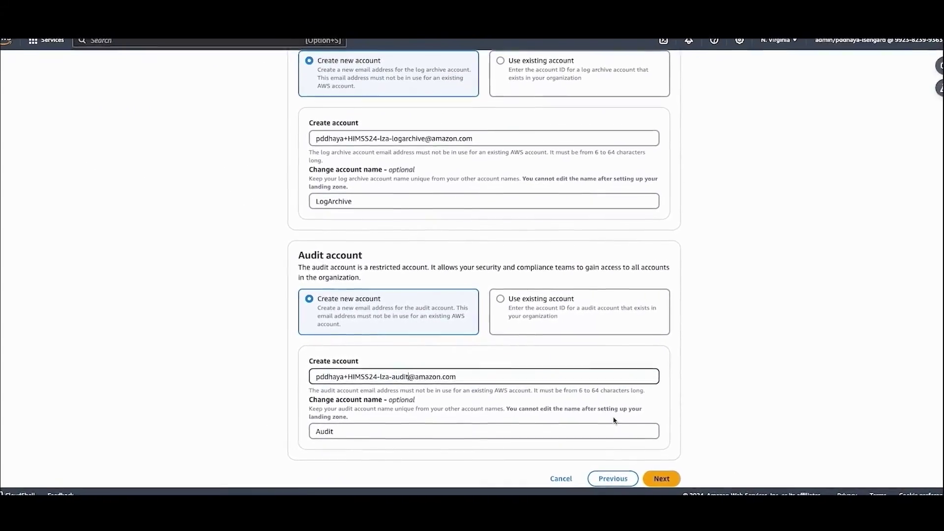
click(652, 470)
scroll(523, 432, down, 10)
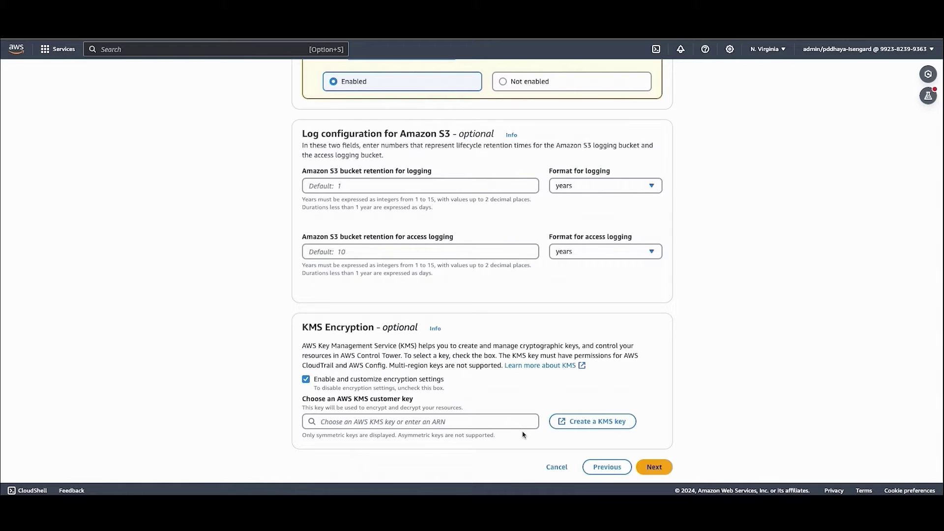
Create symmetric KMS key aws-control-tower-kms001 with a CloudTrail and AWS Config key policy
click(569, 422)
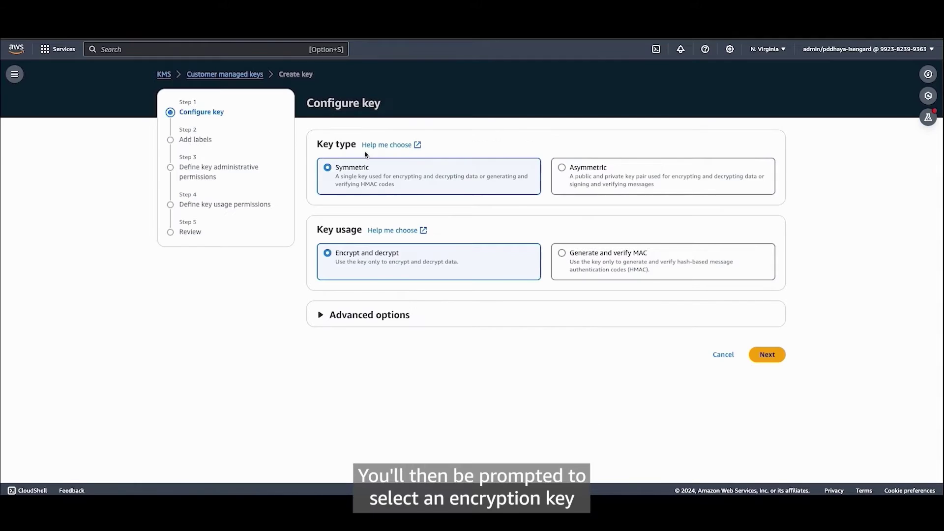
click(779, 355)
click(588, 186)
text(aws)
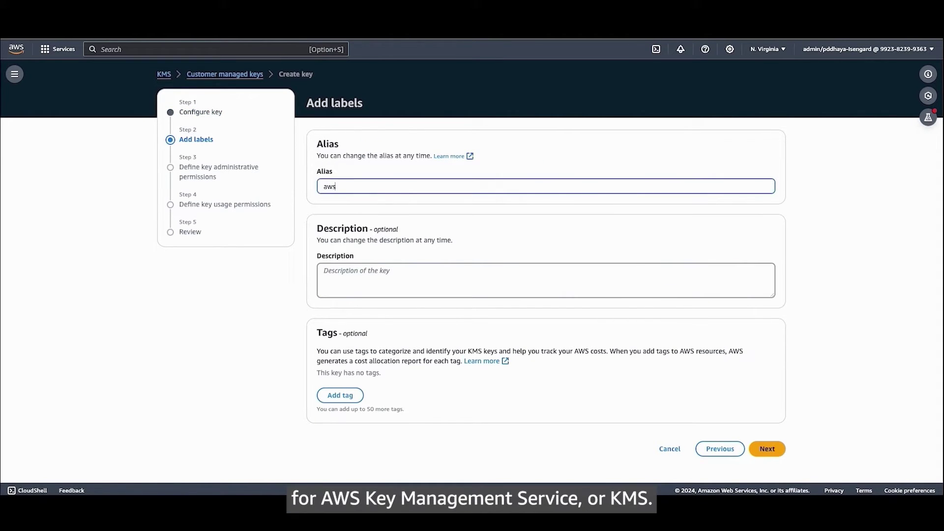
text(-control-tower-kms001)
key(Tab)
text(KMS Key fo)
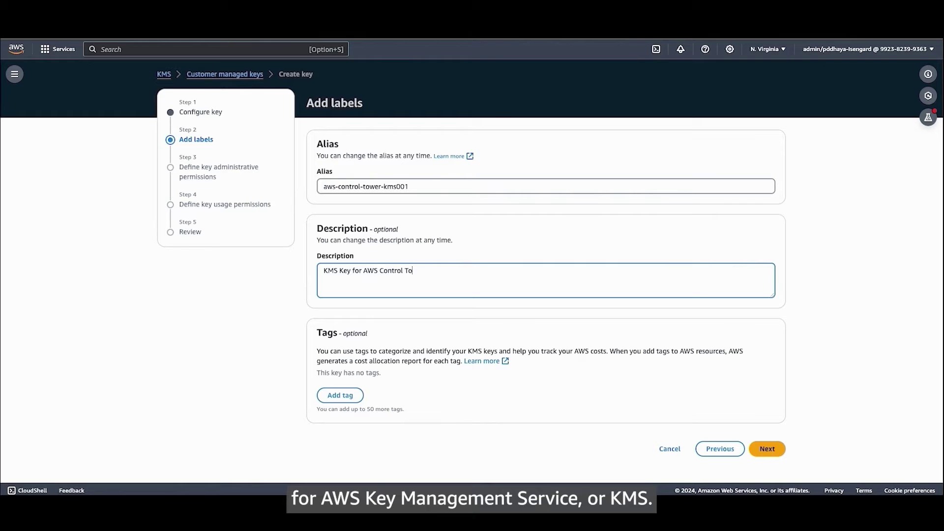
click(778, 450)
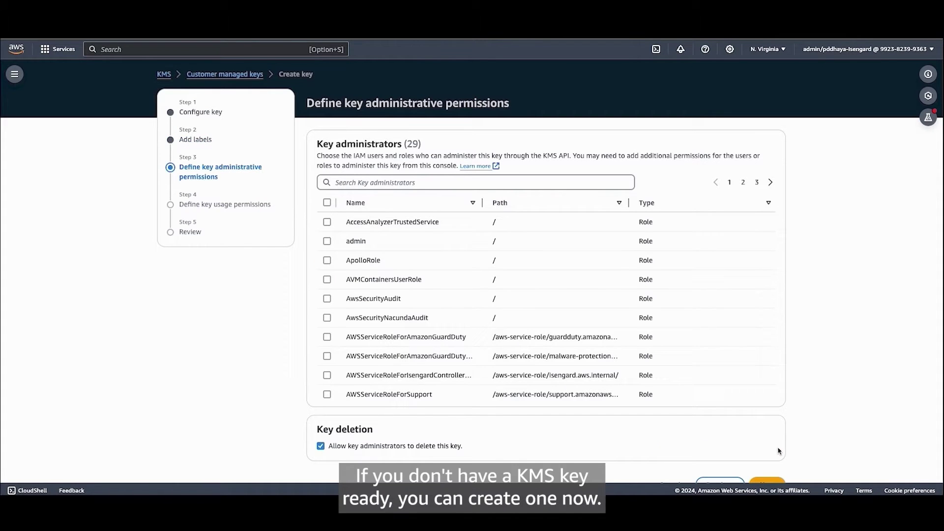
scroll(779, 444, down, 2)
click(767, 456)
scroll(767, 458, down, 2)
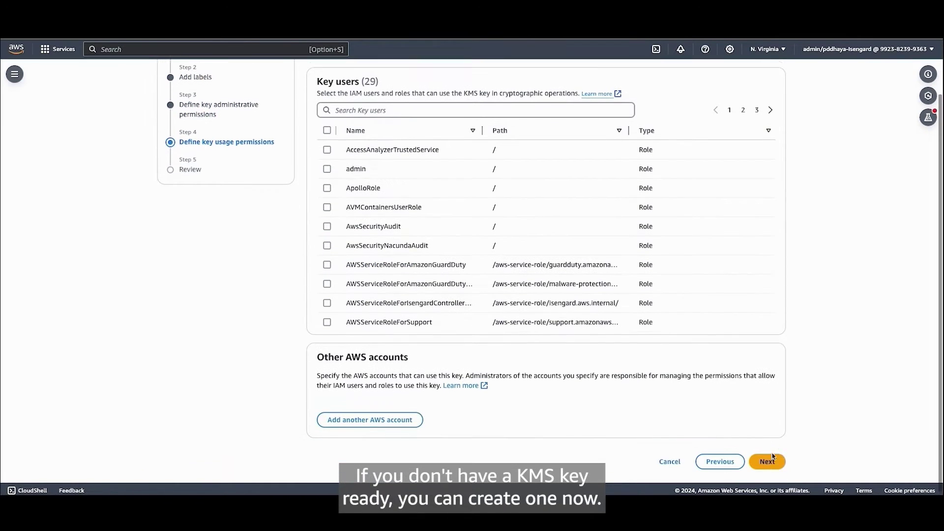
click(767, 456)
scroll(727, 327, down, 3)
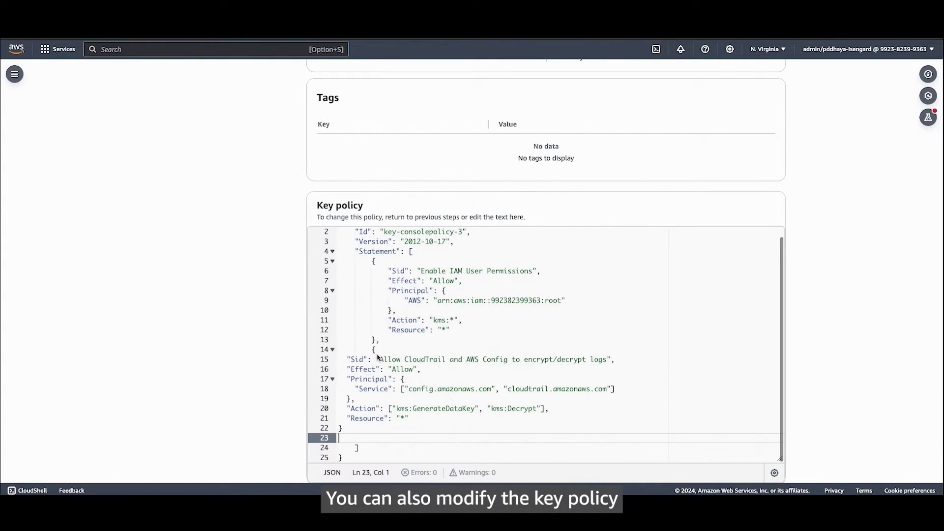
scroll(788, 334, down, 2)
click(765, 453)
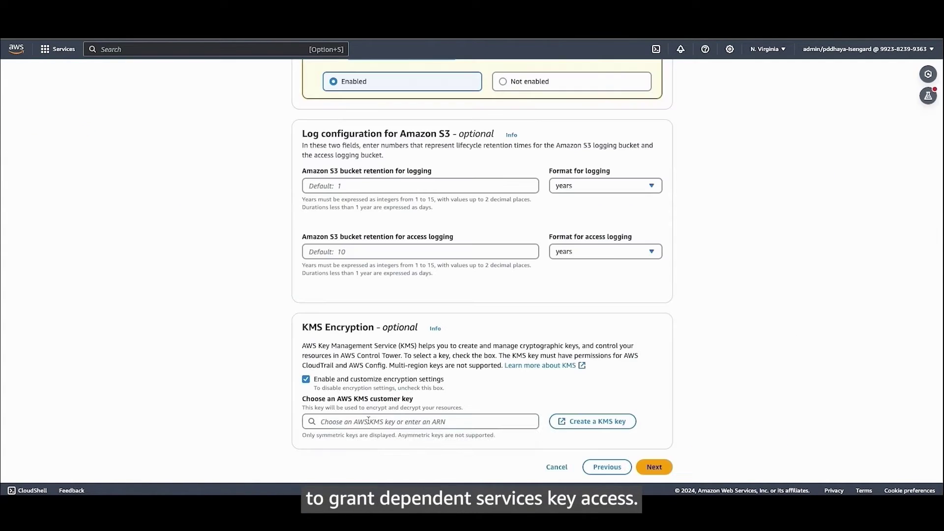
Select the aws-control-tower-kms001 encryption key and acknowledge the Control Tower service permissions
click(372, 421)
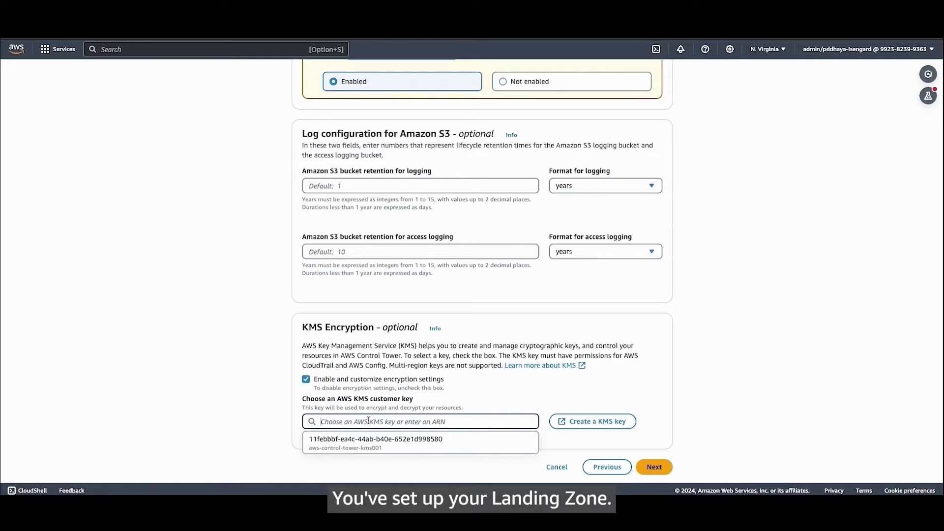
click(372, 445)
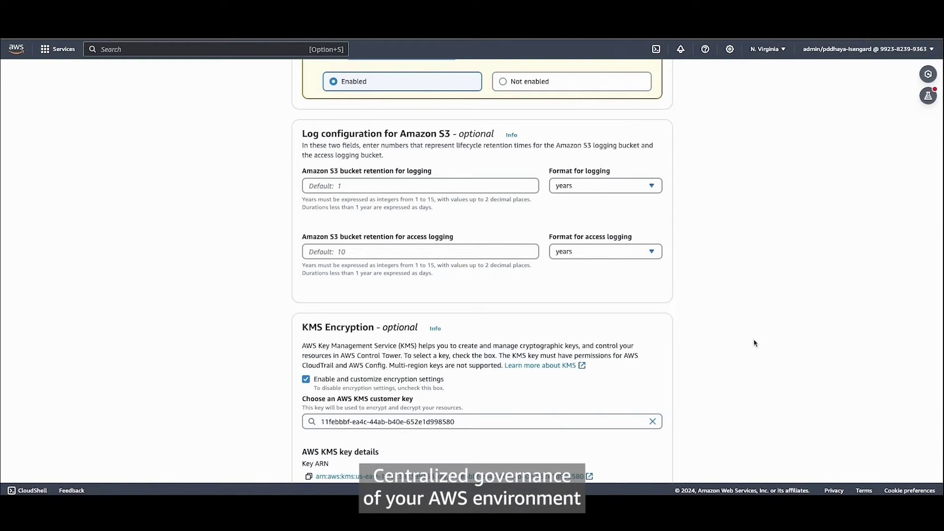
scroll(753, 343, down, 2)
click(660, 466)
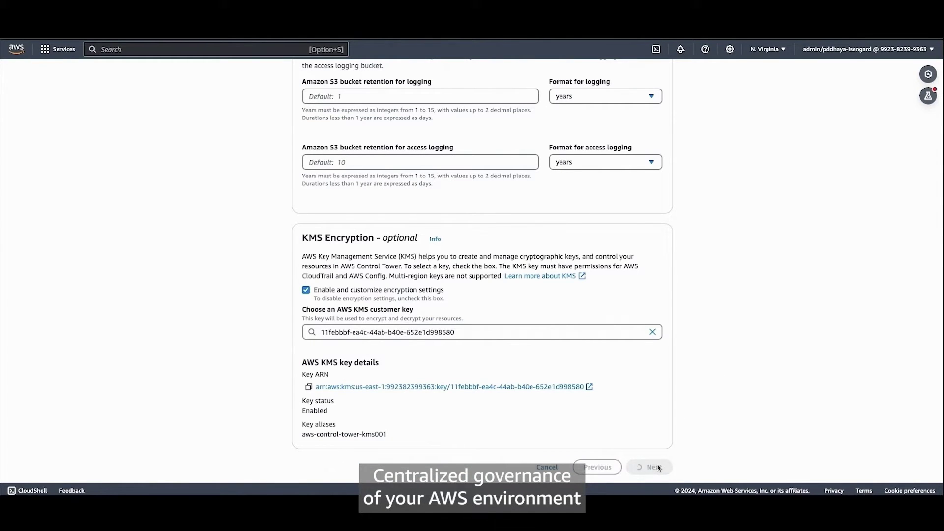
scroll(699, 244, down, 3)
scroll(700, 245, down, 3)
scroll(700, 245, down, 2)
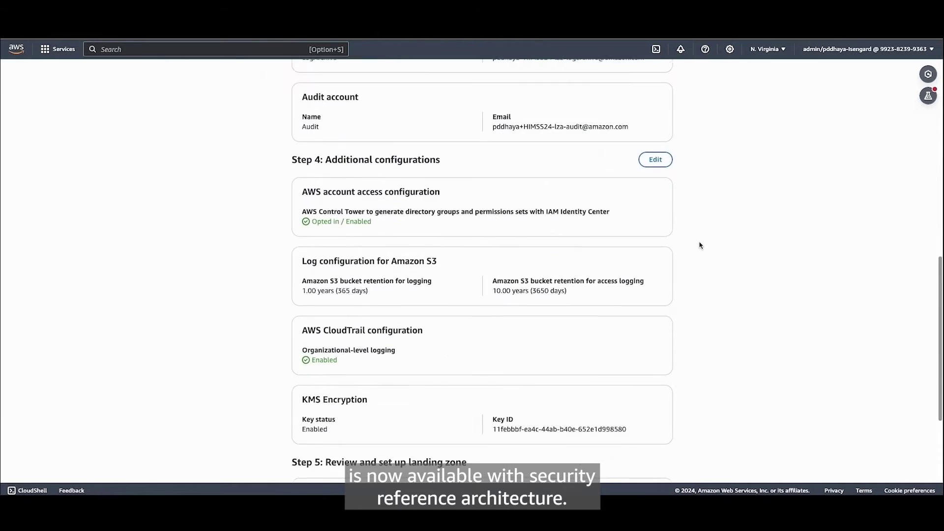
scroll(700, 245, down, 2)
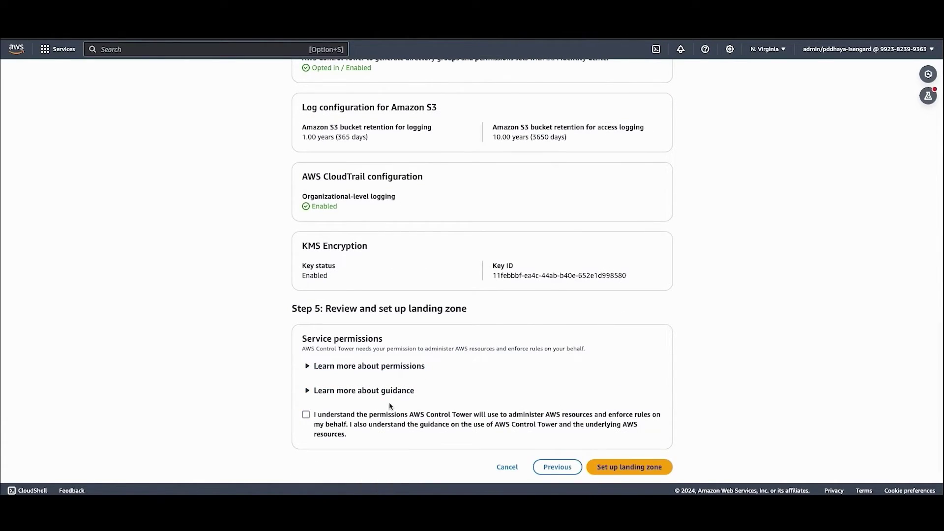
click(306, 414)
Launch the landing zone setup and set account factory maximum private subnets to 0
click(629, 466)
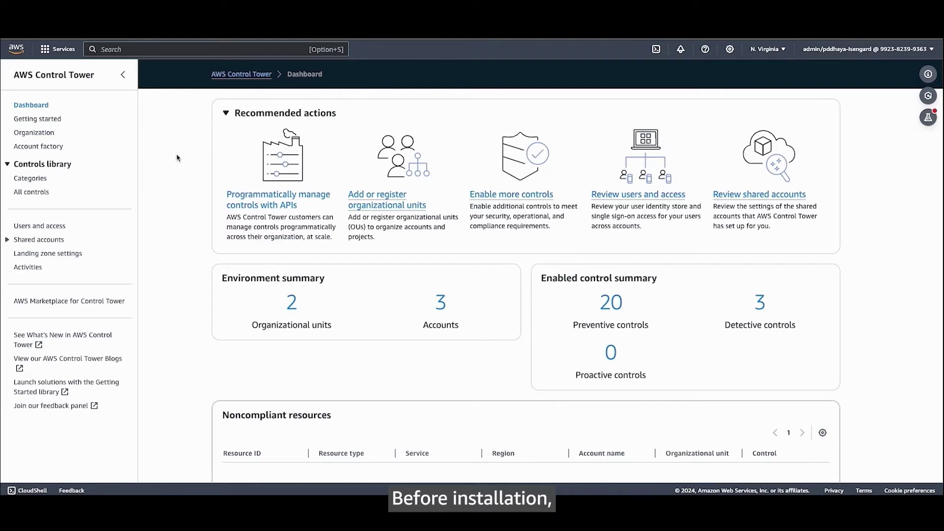
scroll(177, 158, down, 2)
scroll(177, 157, down, 2)
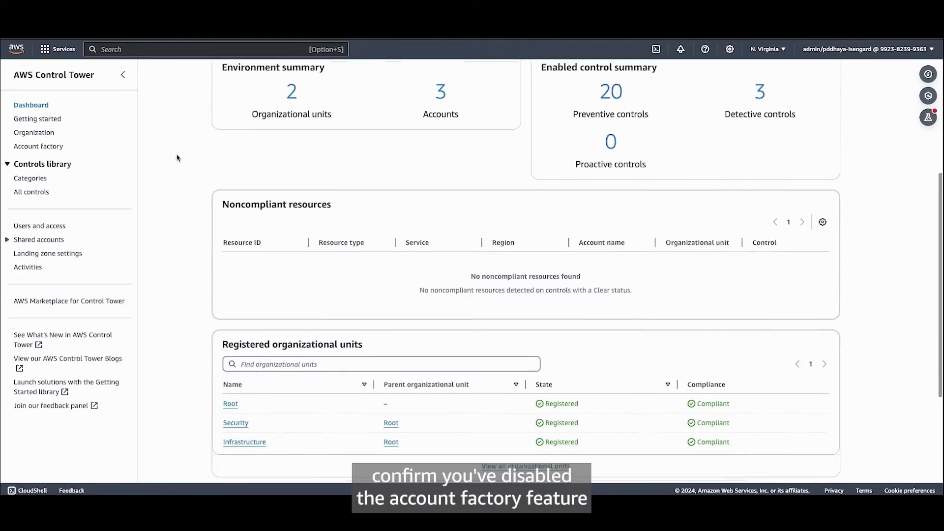
scroll(177, 157, down, 1)
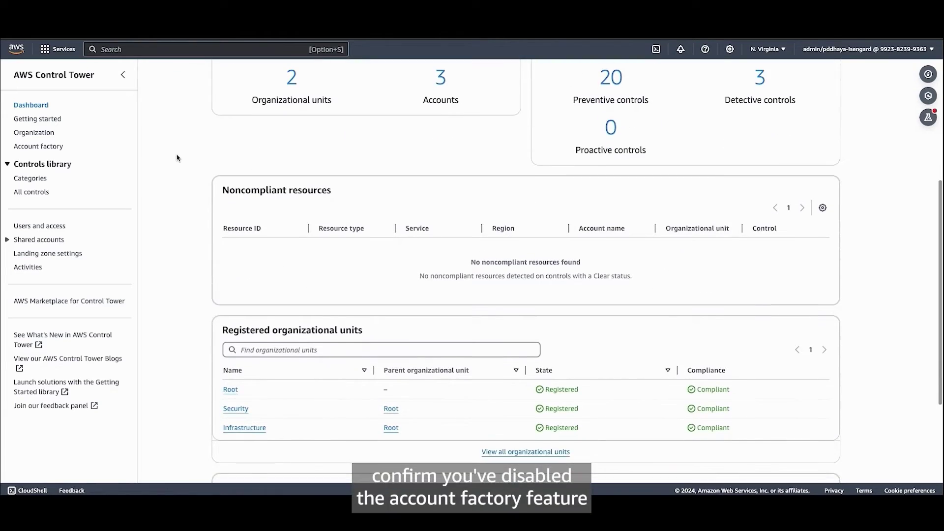
click(59, 149)
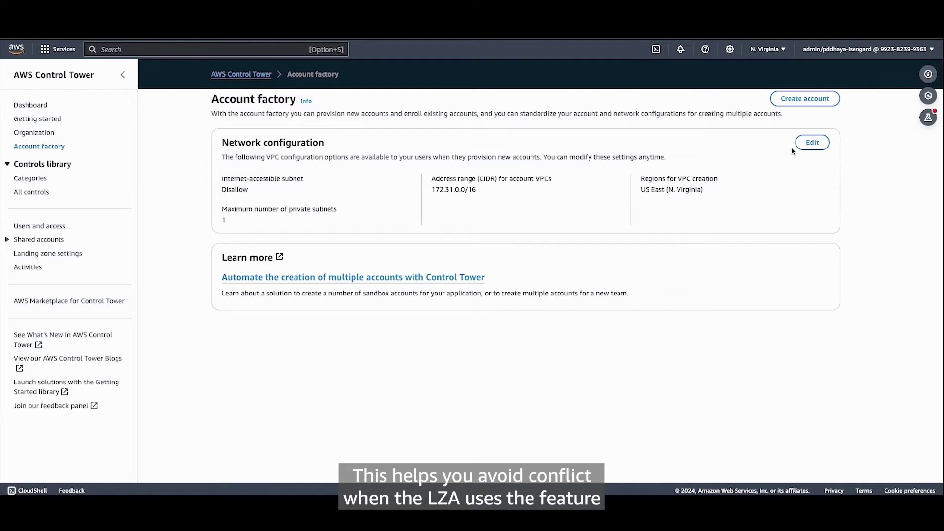
click(812, 144)
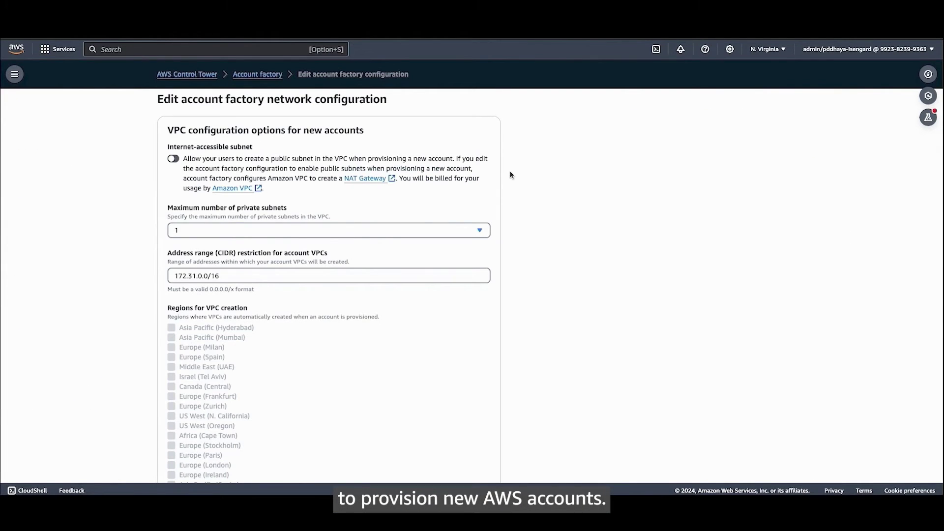
click(333, 233)
click(320, 251)
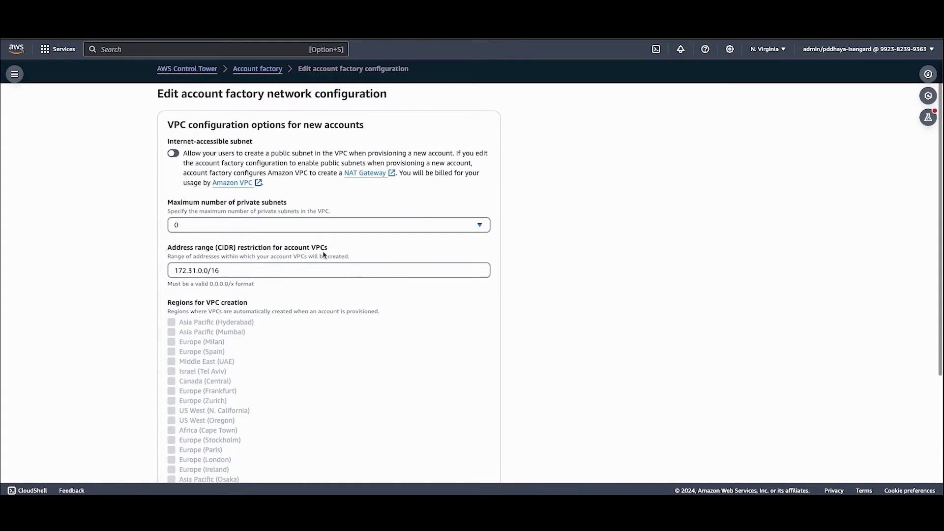
scroll(320, 250, down, 3)
Save the subnet setting and enter the management, log archive and audit account emails
click(483, 475)
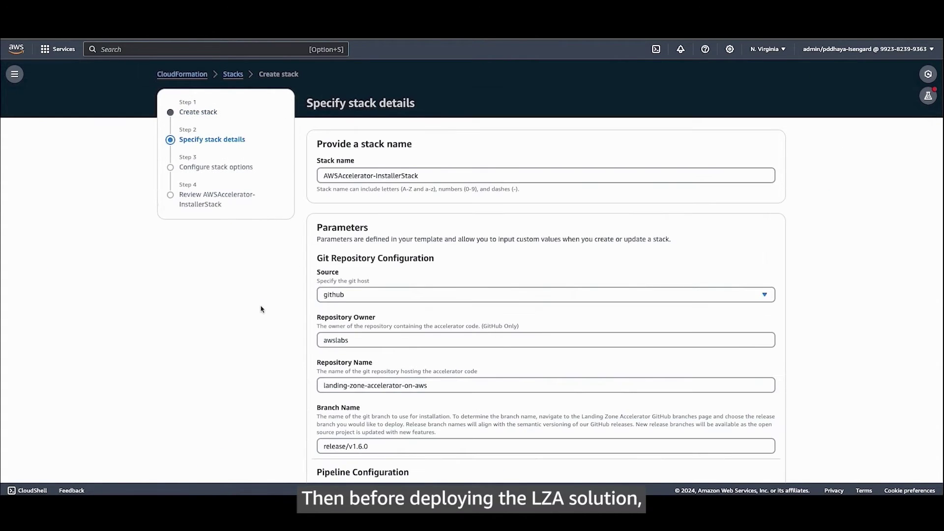
scroll(261, 308, down, 3)
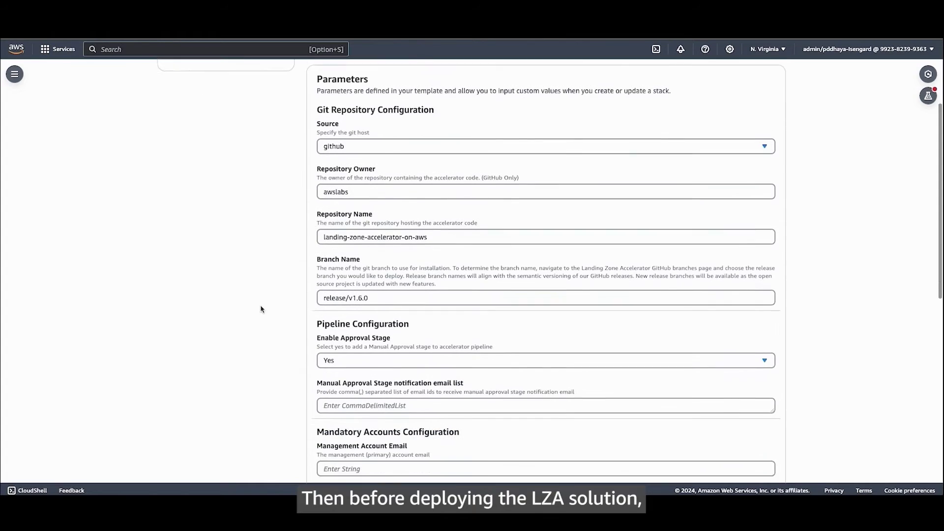
scroll(261, 308, down, 2)
scroll(261, 307, down, 2)
scroll(328, 312, down, 1)
click(351, 297)
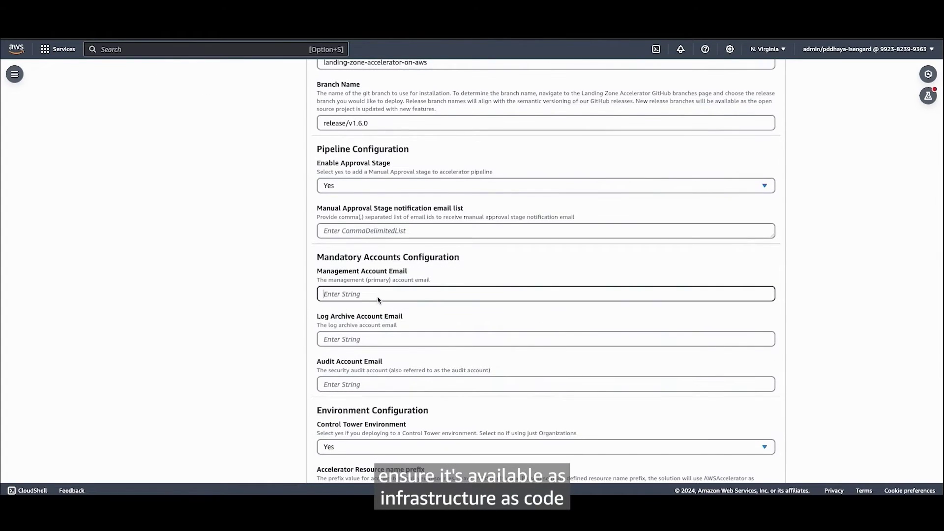
click(371, 341)
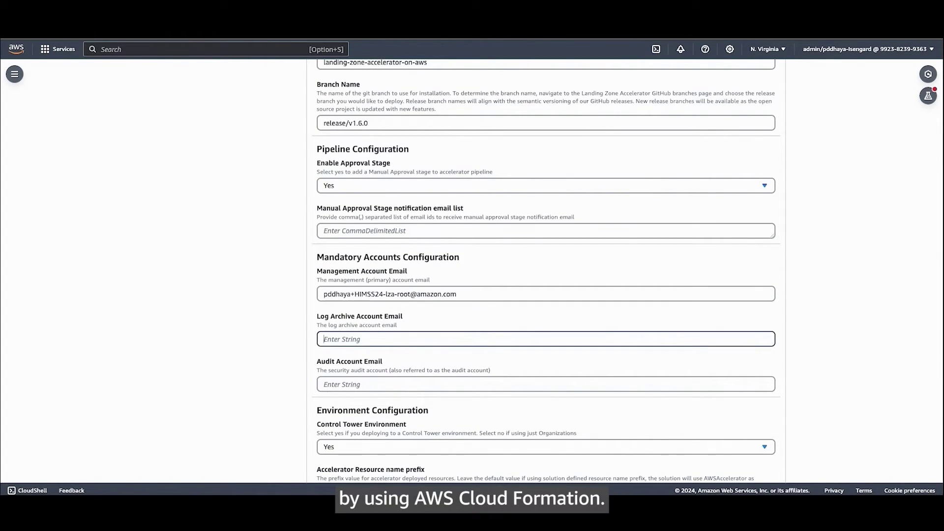
click(367, 384)
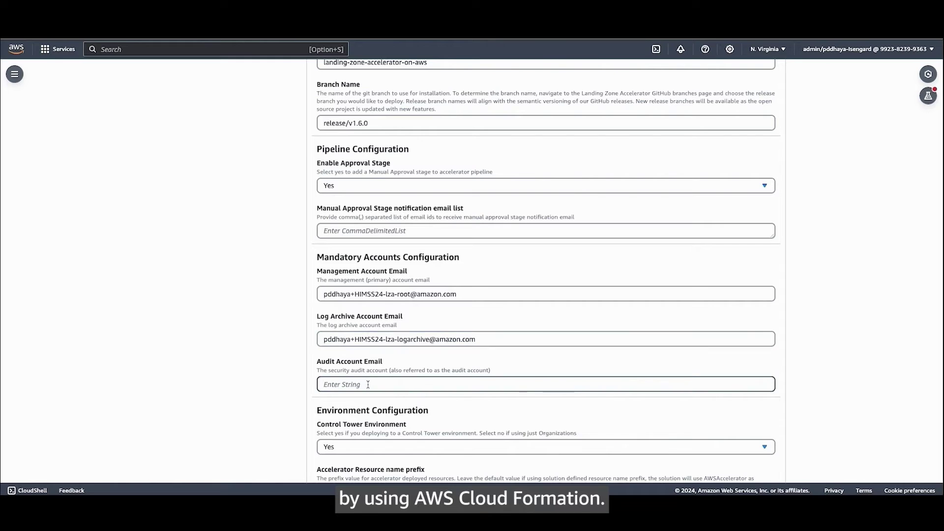
double_click(411, 384)
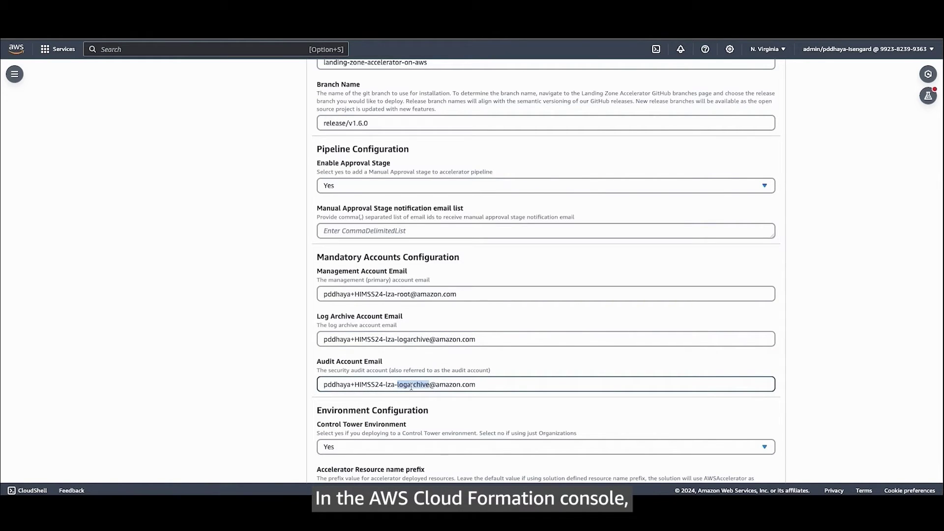
text(audit)
scroll(350, 388, down, 1)
scroll(350, 388, down, 1)
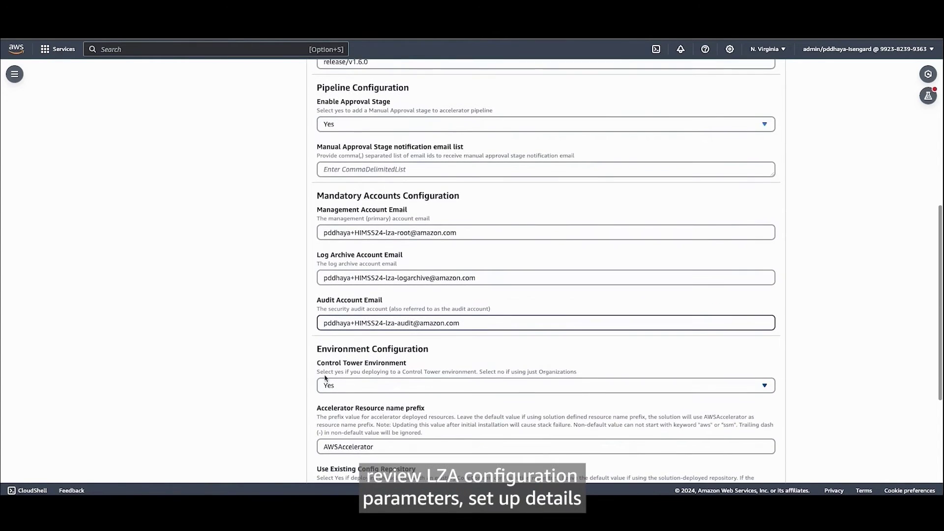
scroll(282, 341, down, 2)
scroll(283, 342, down, 3)
scroll(282, 341, down, 1)
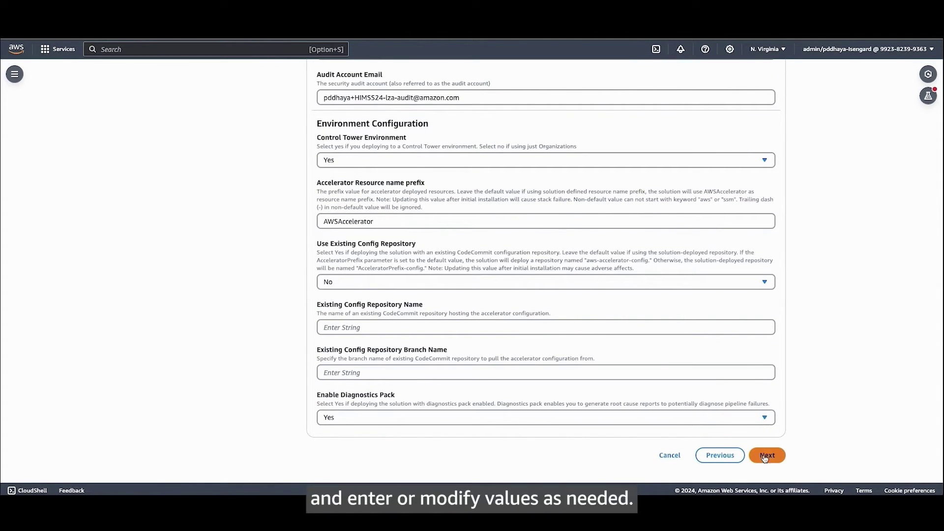
Acknowledge IAM resource creation and submit the AWSAccelerator-InstallerStack
click(766, 455)
scroll(756, 350, down, 5)
scroll(755, 351, down, 1)
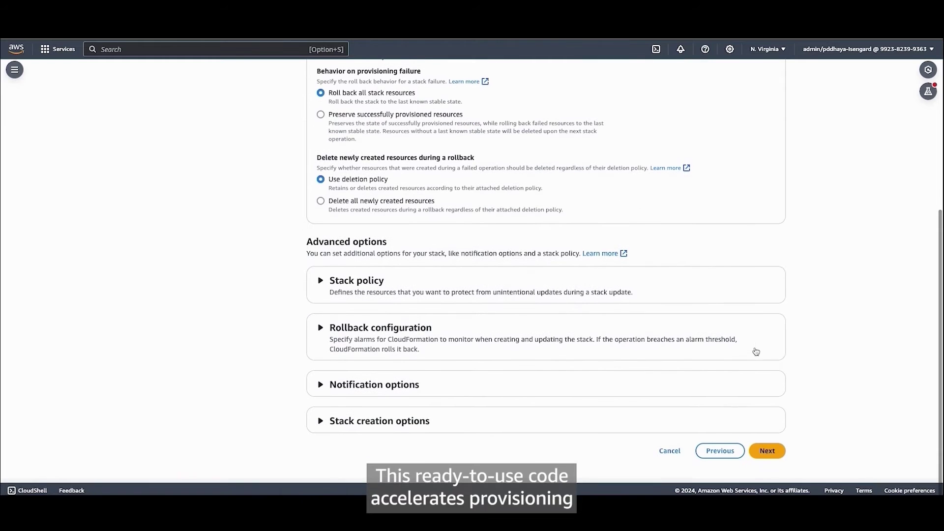
click(760, 457)
scroll(760, 459, down, 4)
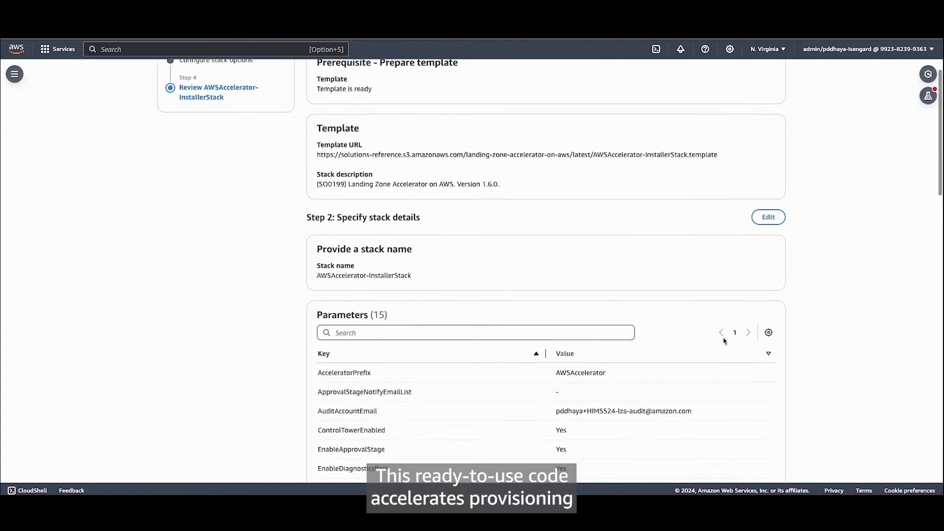
scroll(722, 339, down, 7)
scroll(723, 339, down, 2)
scroll(723, 340, down, 7)
scroll(723, 341, down, 5)
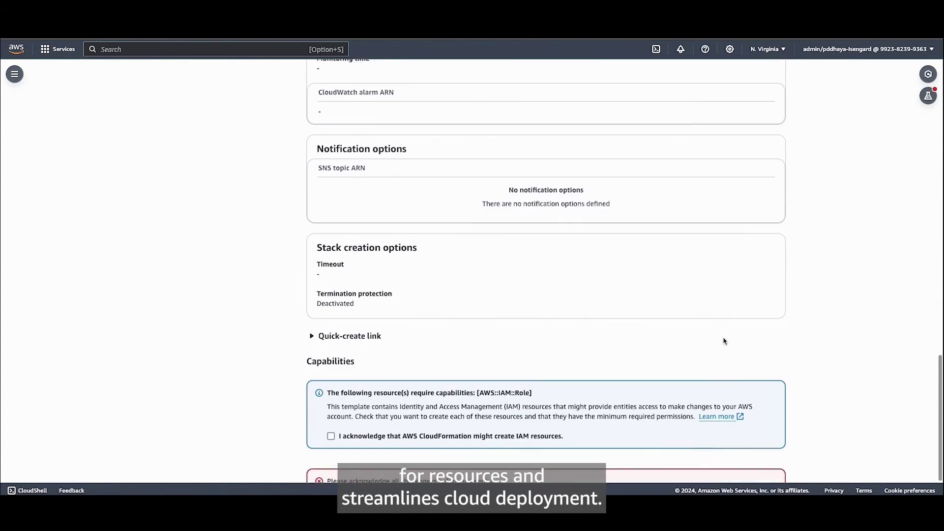
scroll(708, 341, down, 1)
click(546, 380)
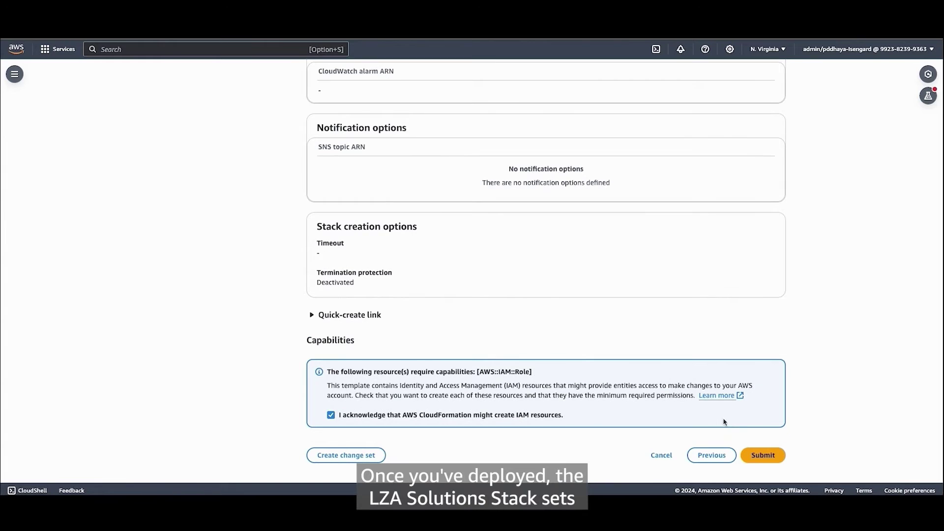
click(766, 455)
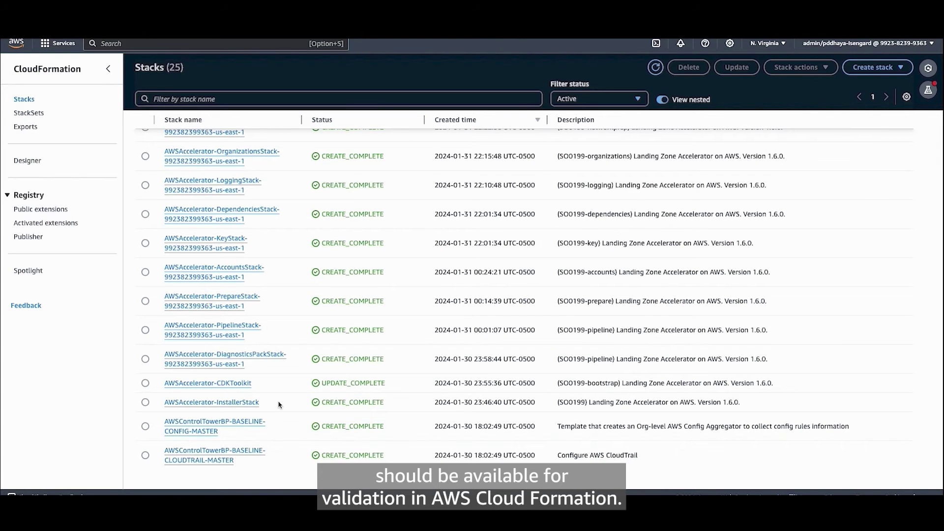
scroll(278, 405, up, 10)
text(codepipeline)
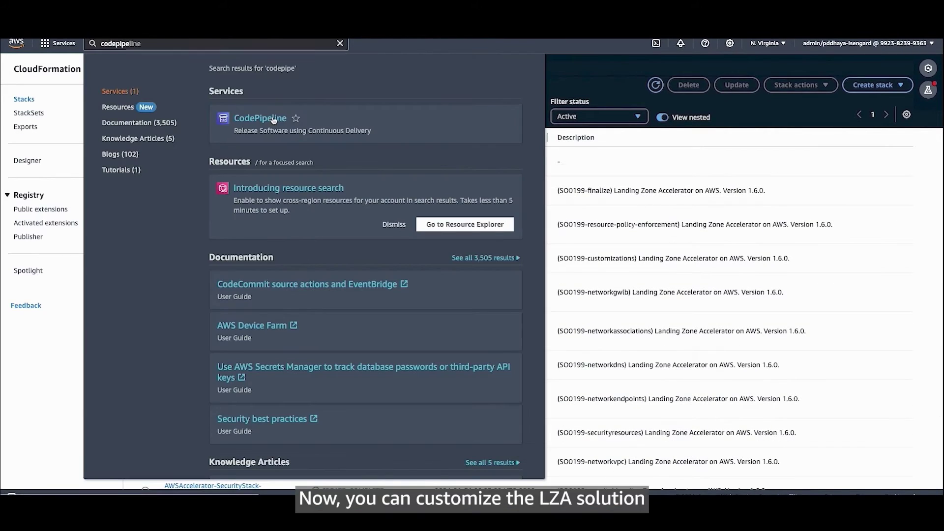
Open the CodePipeline service from a console search for 'codepipeline'
click(273, 120)
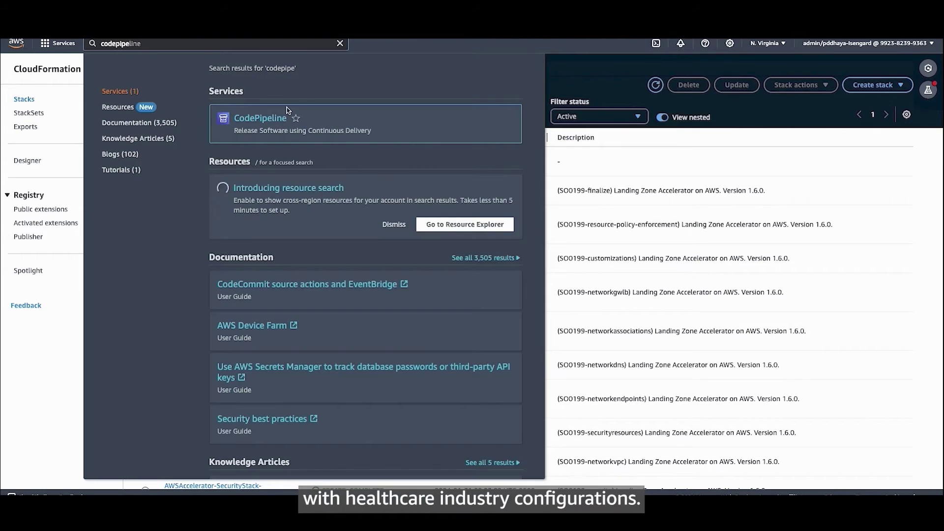
click(273, 121)
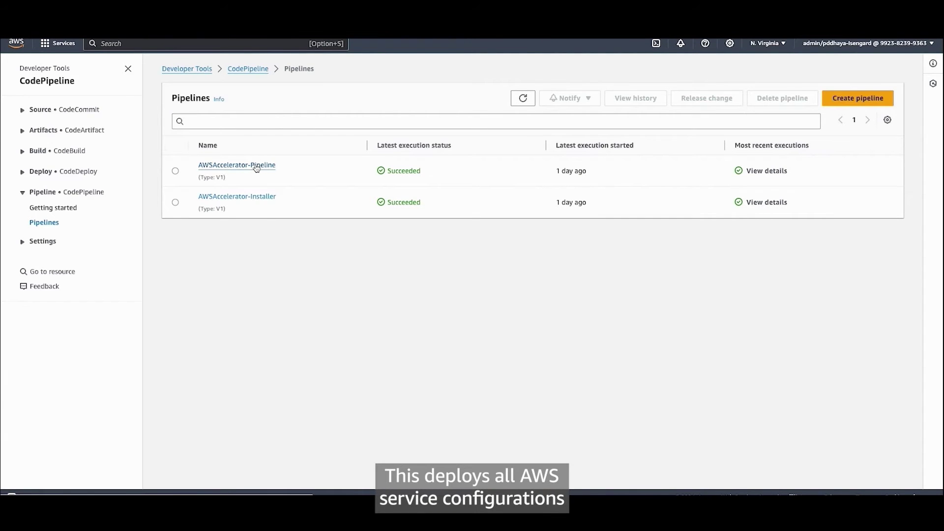
Open AWSAccelerator-Pipeline and review its Source through Logging stages, all Succeeded
click(256, 168)
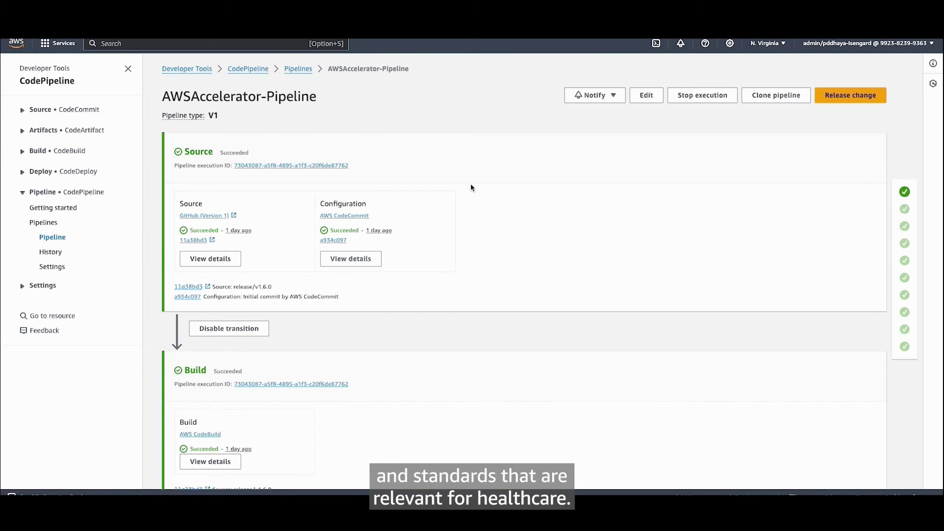
scroll(470, 188, down, 2)
scroll(471, 187, down, 2)
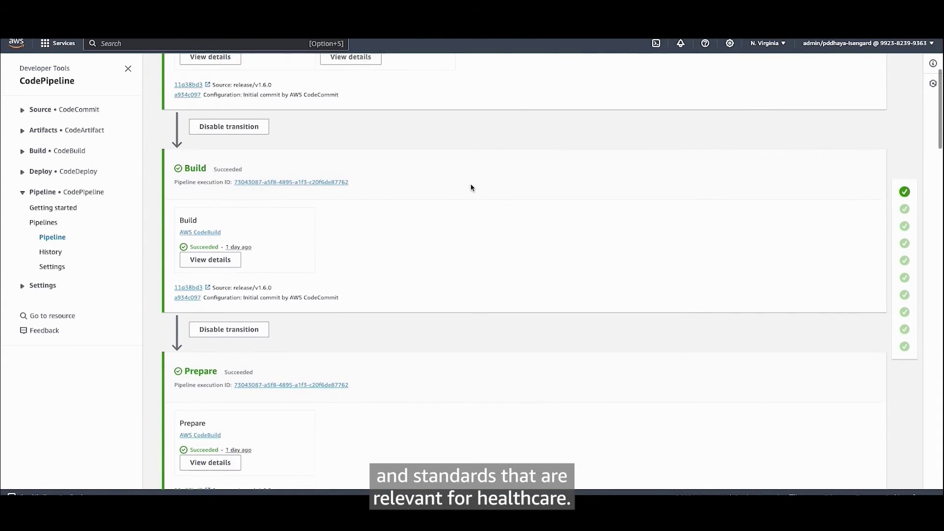
scroll(471, 187, down, 1)
scroll(471, 188, down, 2)
scroll(470, 188, down, 1)
scroll(471, 187, down, 1)
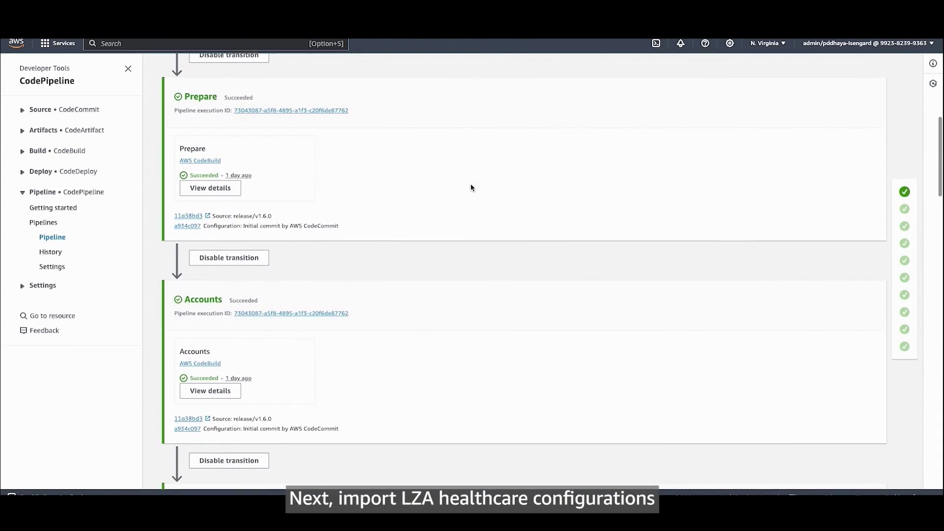
scroll(471, 188, down, 1)
scroll(471, 187, down, 1)
scroll(470, 187, down, 1)
scroll(470, 188, down, 2)
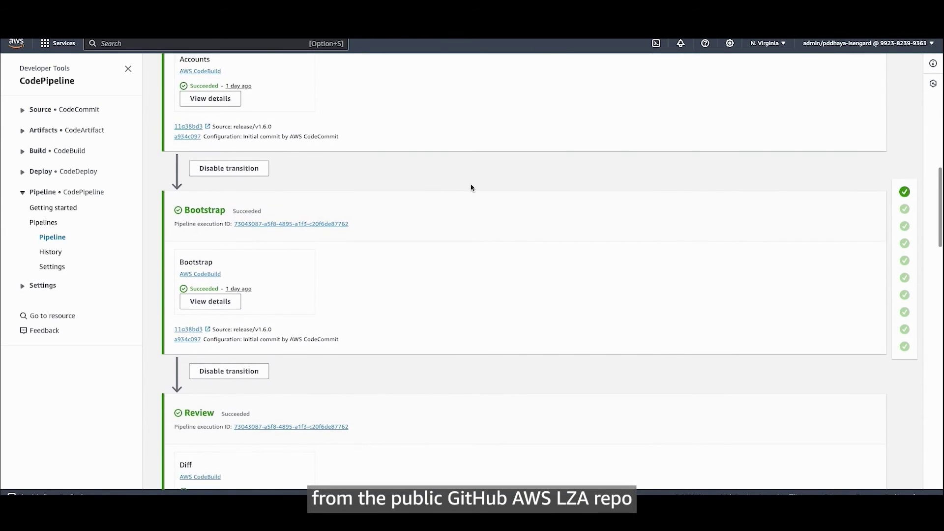
scroll(471, 187, down, 2)
scroll(471, 187, down, 1)
scroll(470, 187, down, 1)
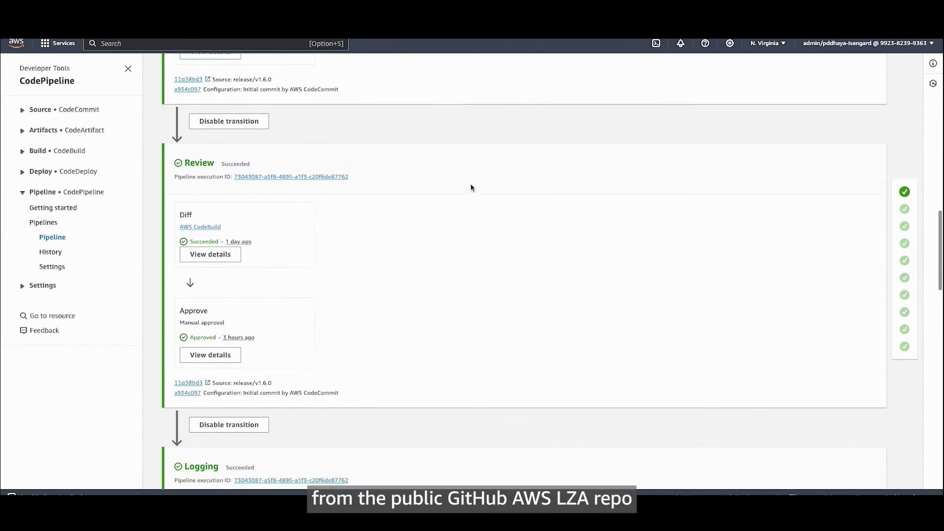
scroll(470, 187, down, 2)
scroll(470, 187, down, 1)
scroll(471, 187, down, 1)
scroll(471, 187, down, 1)
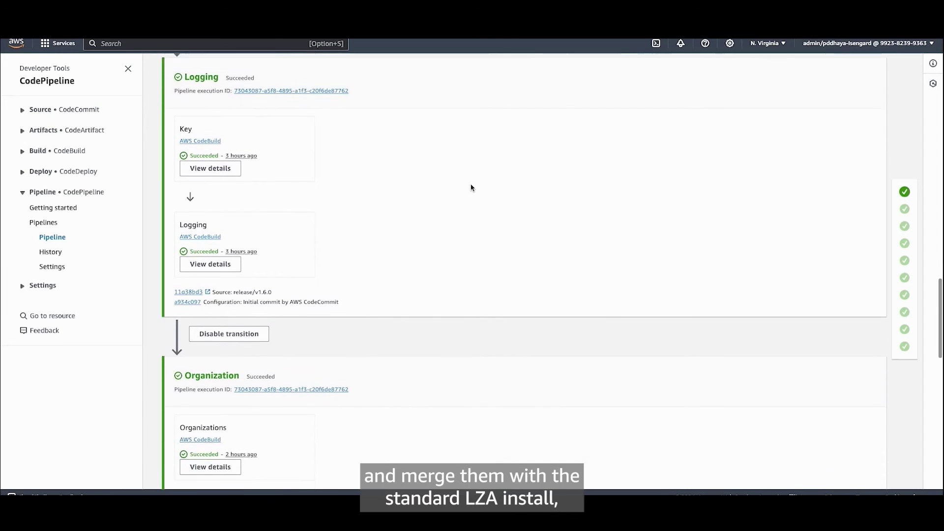
scroll(471, 187, down, 1)
scroll(470, 188, down, 1)
scroll(471, 188, down, 1)
scroll(470, 187, down, 1)
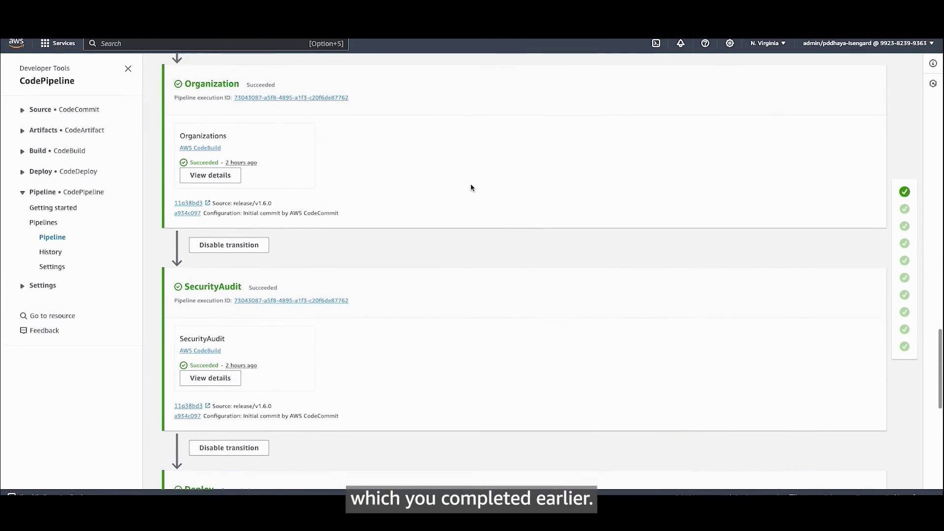
scroll(470, 188, down, 5)
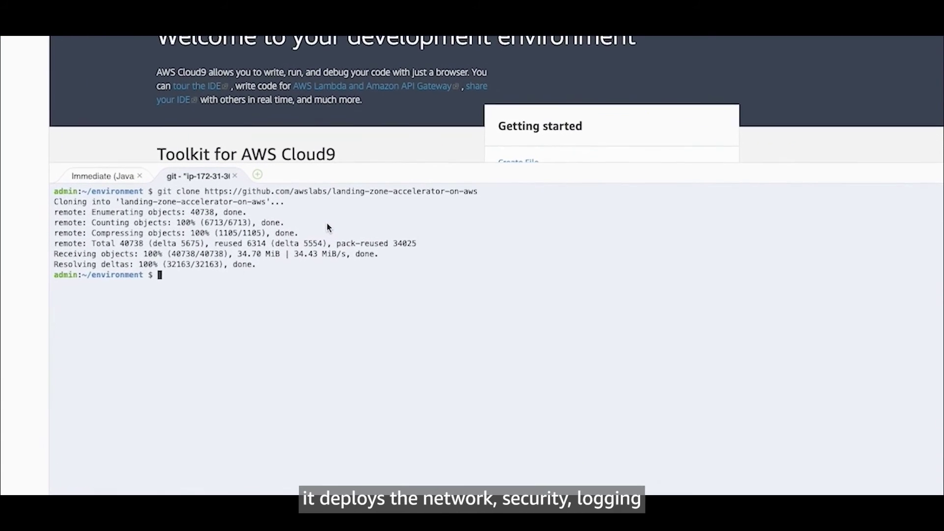
text(cd landing-zone-accelerator-on-aws)
Enter landing-zone-accelerator-on-aws, list all branches, and check out release/v1.6.0
key(Return)
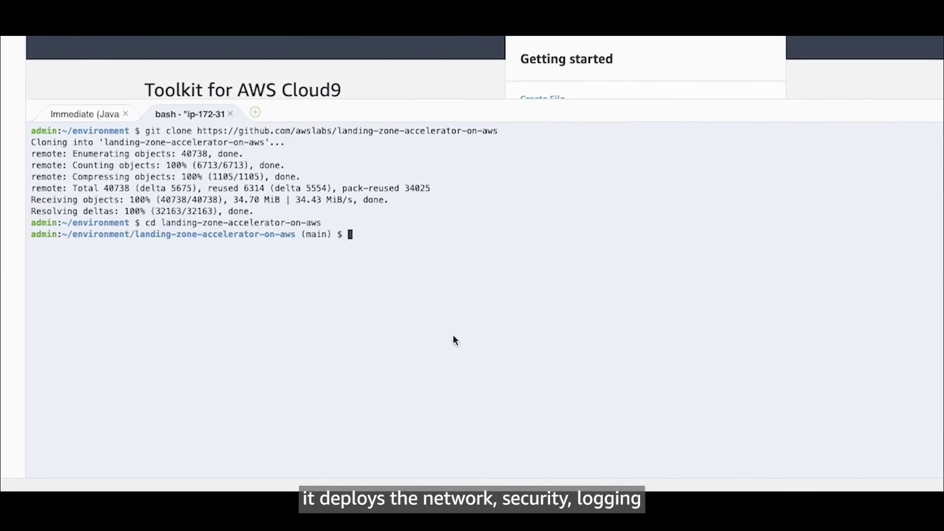
text(cit branch -a)
key(Return)
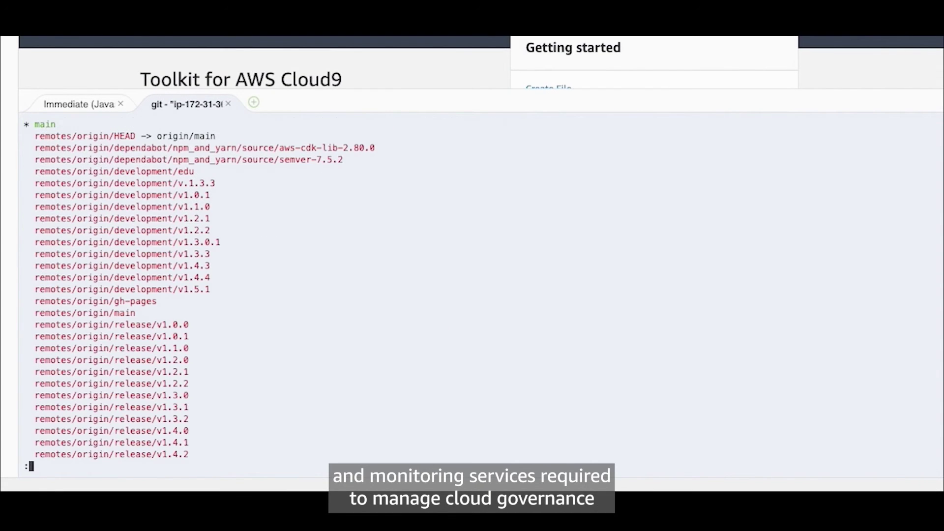
key(Down)
key(Down)
key(Down)
key(Down)
text(q)
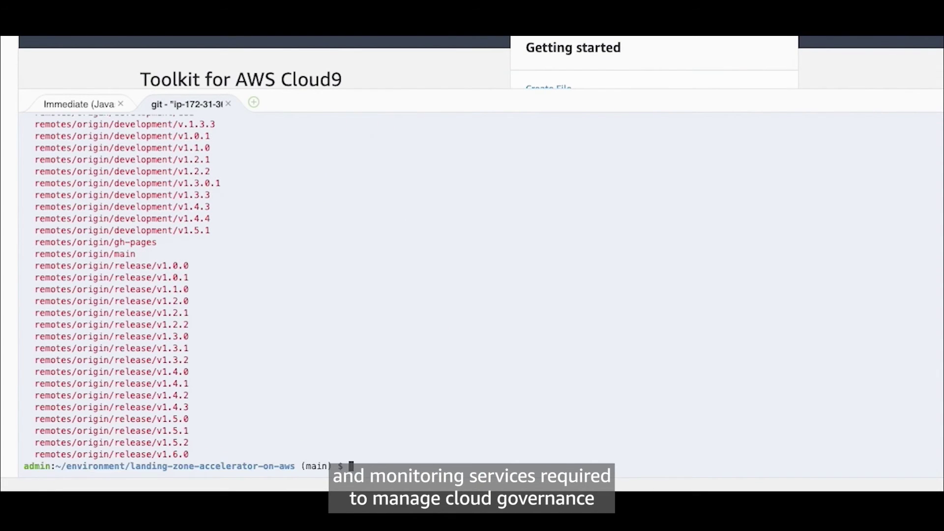
text(git checkout release/)
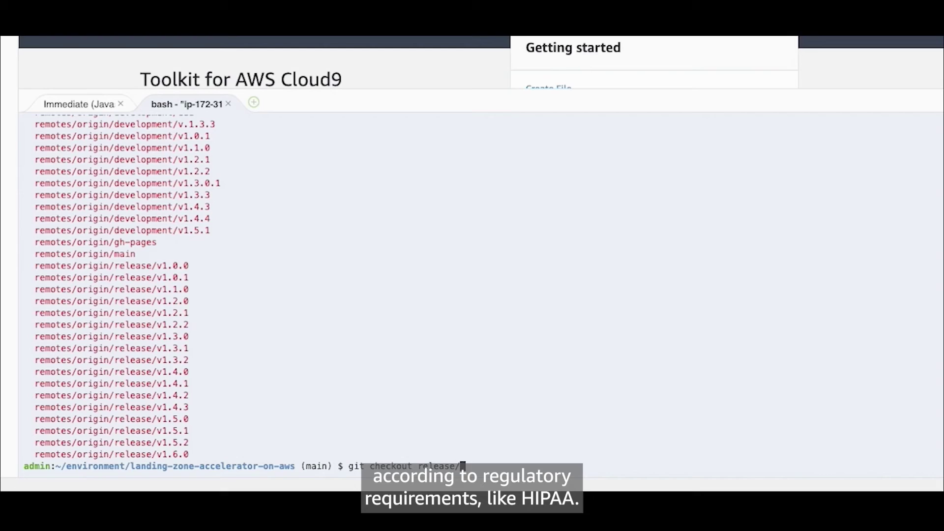
text(6.0)
key(Return)
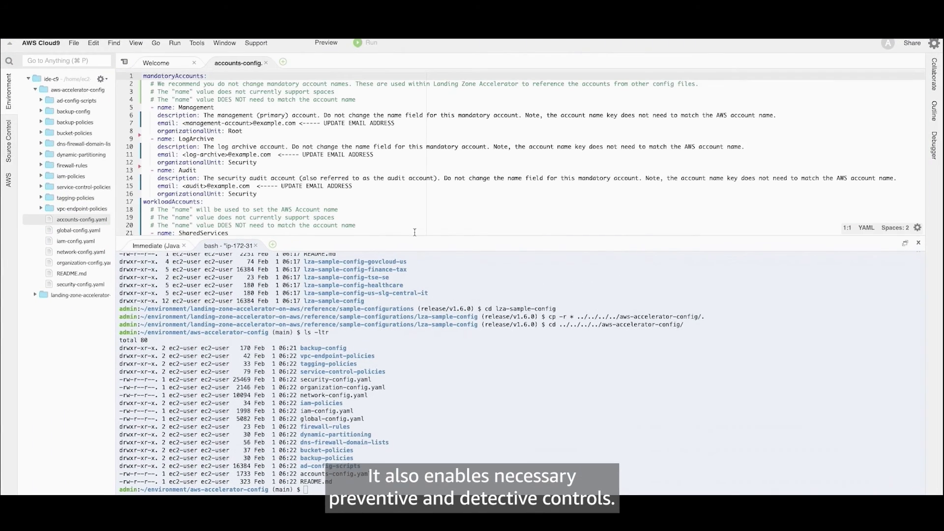
Update the account emails in accounts-config.yaml, confirm the file in aws-accelerator-config, and list pipelines
drag(426, 239, 436, 347)
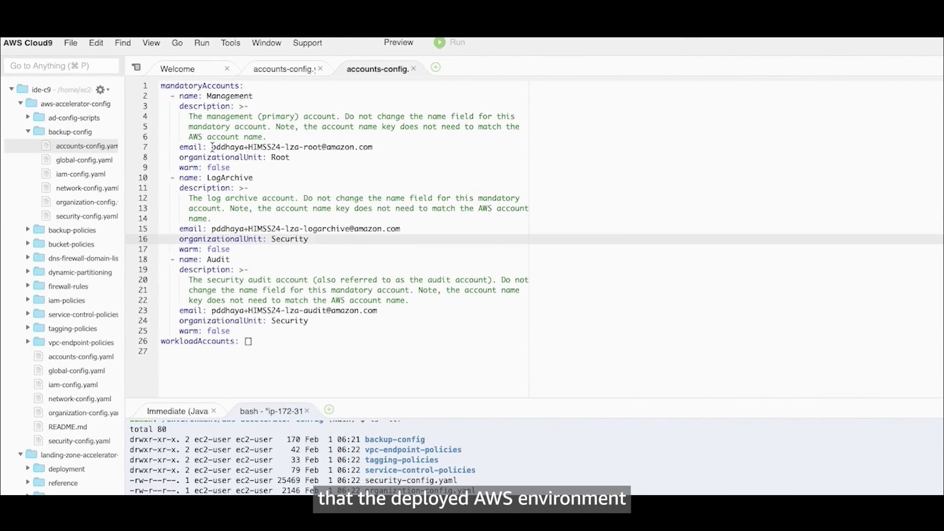
scroll(319, 246, down, 3)
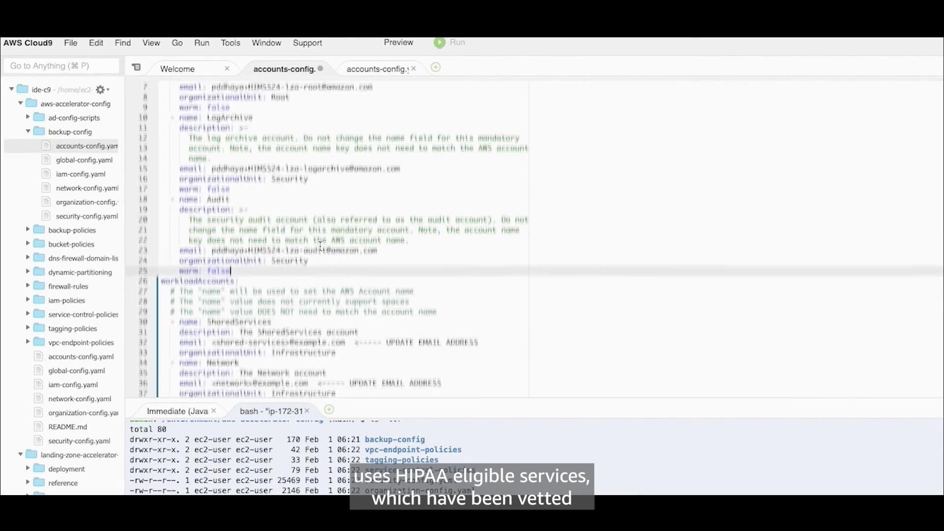
scroll(319, 246, down, 3)
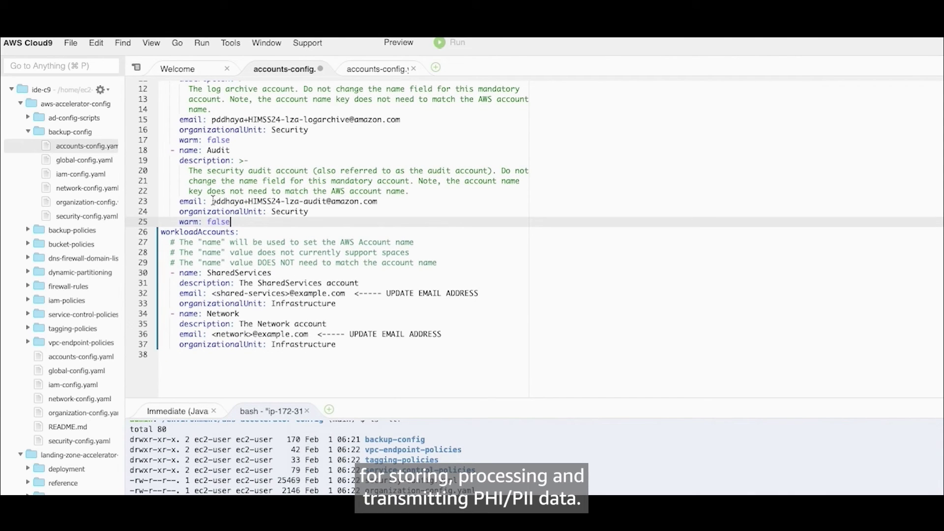
drag(211, 201, 281, 201)
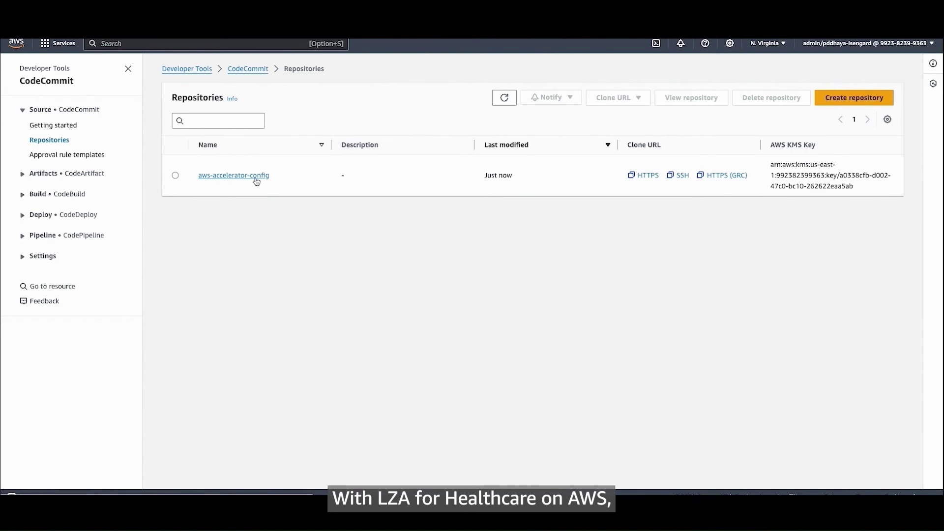
click(256, 177)
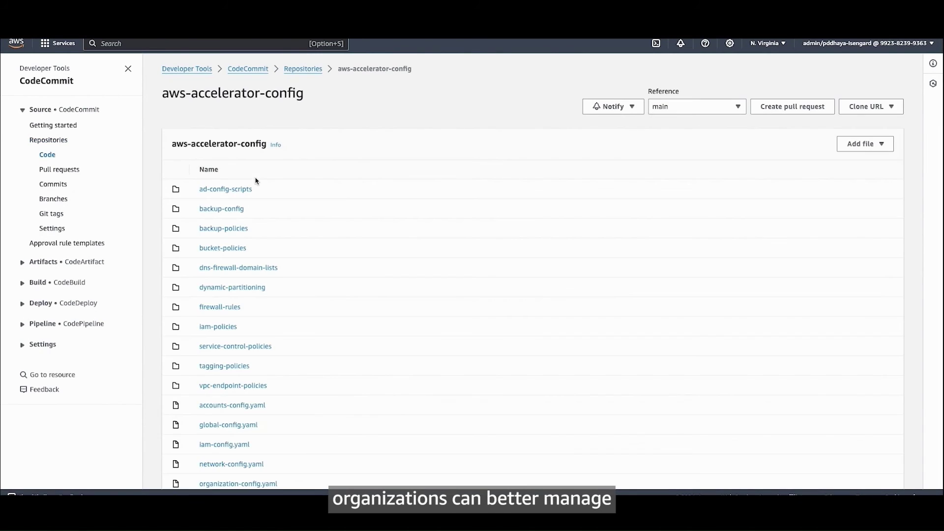
click(50, 325)
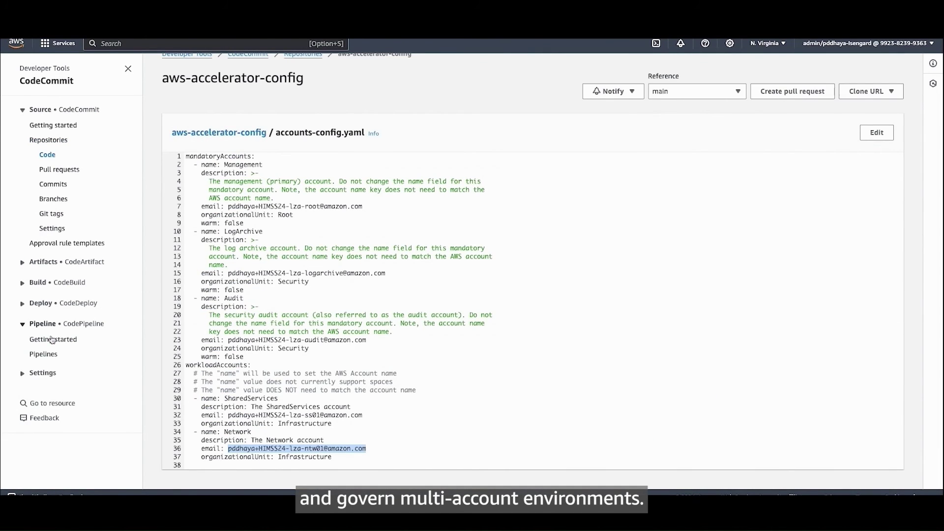
click(47, 357)
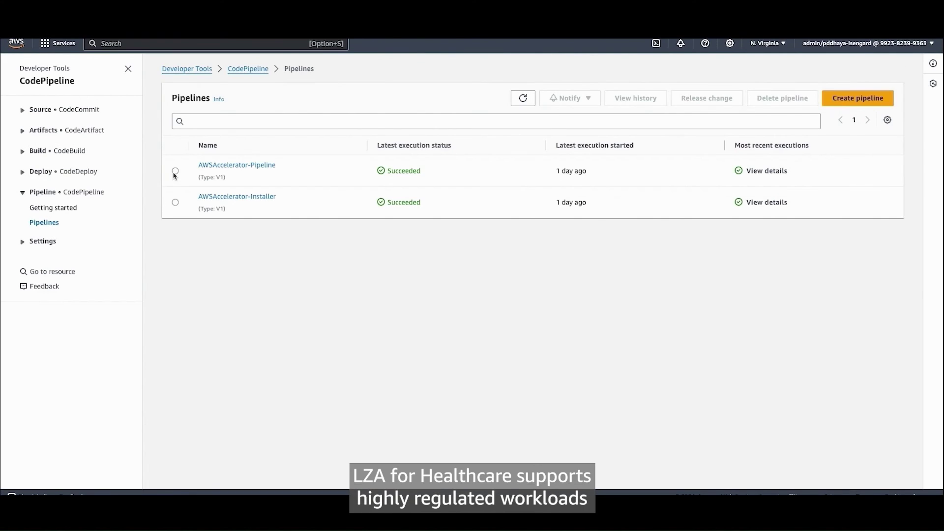
Trigger and confirm a Release change on AWSAccelerator-Pipeline to re-run its latest commit
click(176, 172)
click(719, 98)
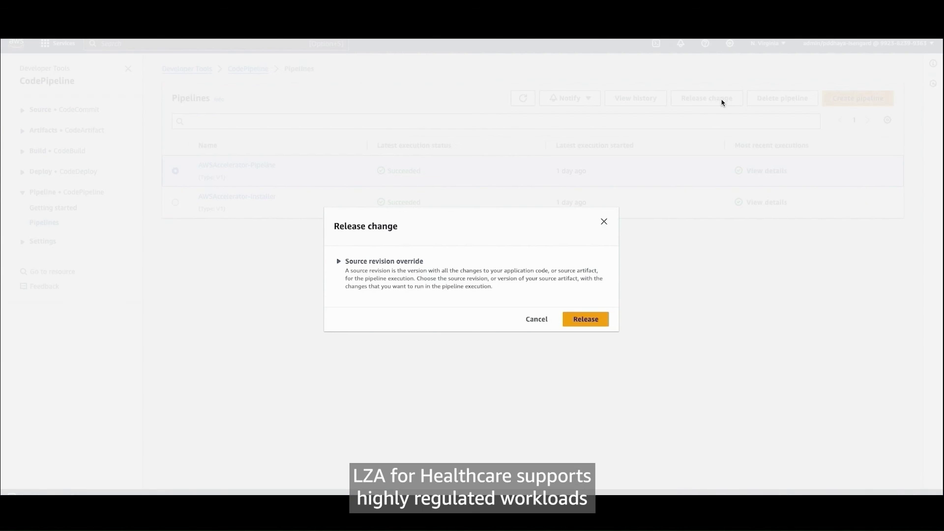
click(574, 322)
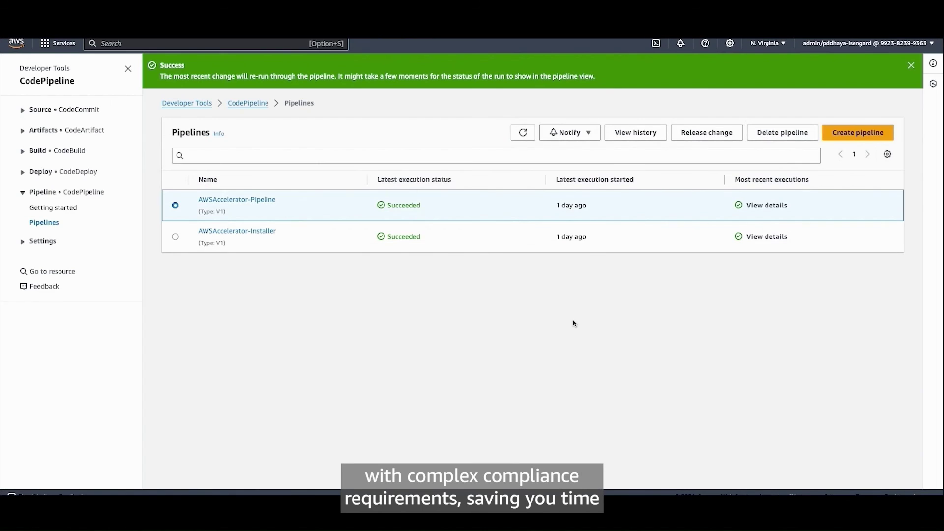